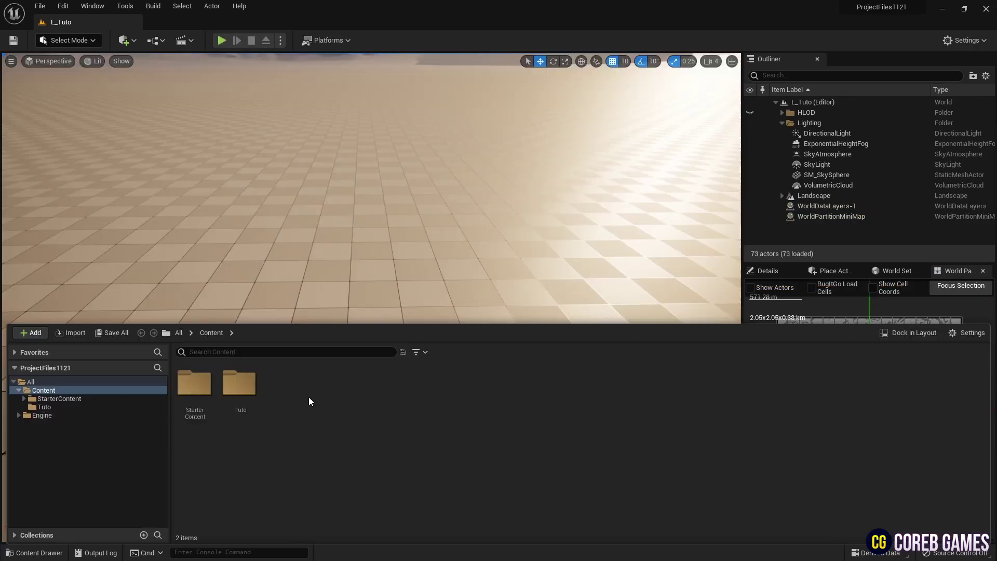
# - Create a Niagara system from the Fountain template in the Content folder, name it NS_CurlNoise and open it for editing
pyautogui.rightClick(308, 397)
pyautogui.click(403, 181)
pyautogui.click(504, 435)
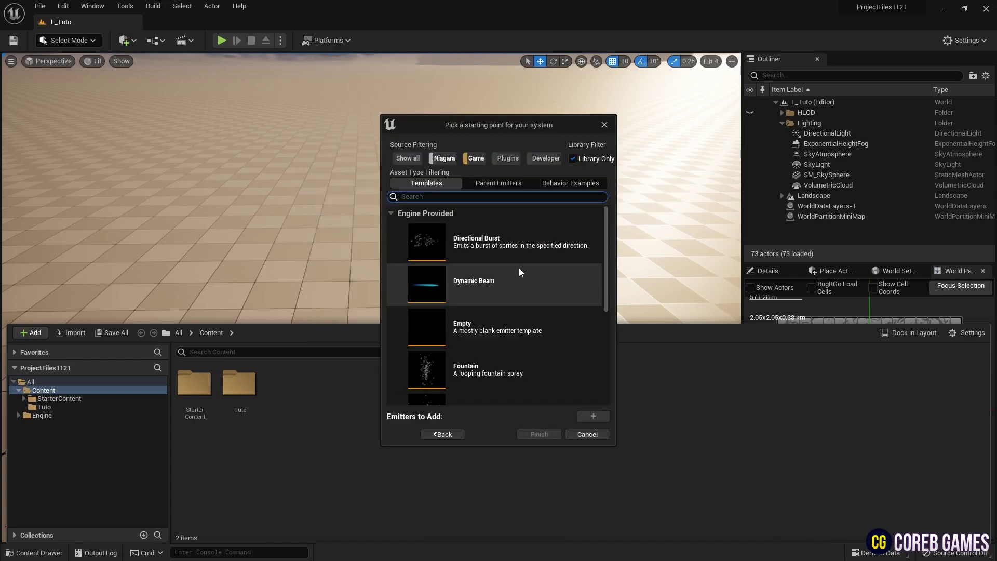
pyautogui.click(550, 385)
pyautogui.click(591, 416)
pyautogui.click(546, 434)
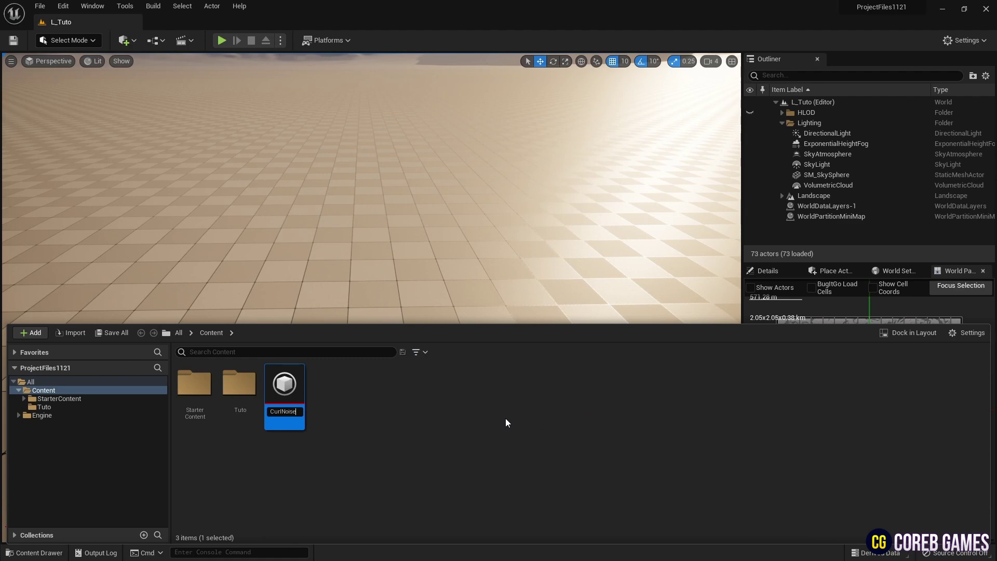
pyautogui.press('Return')
pyautogui.doubleClick(295, 399)
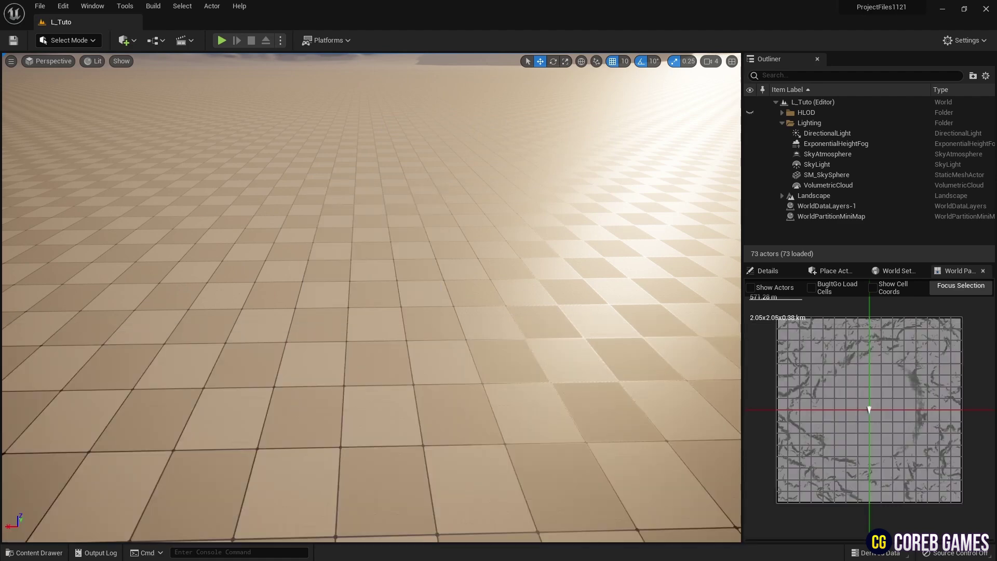
pyautogui.doubleClick(386, 98)
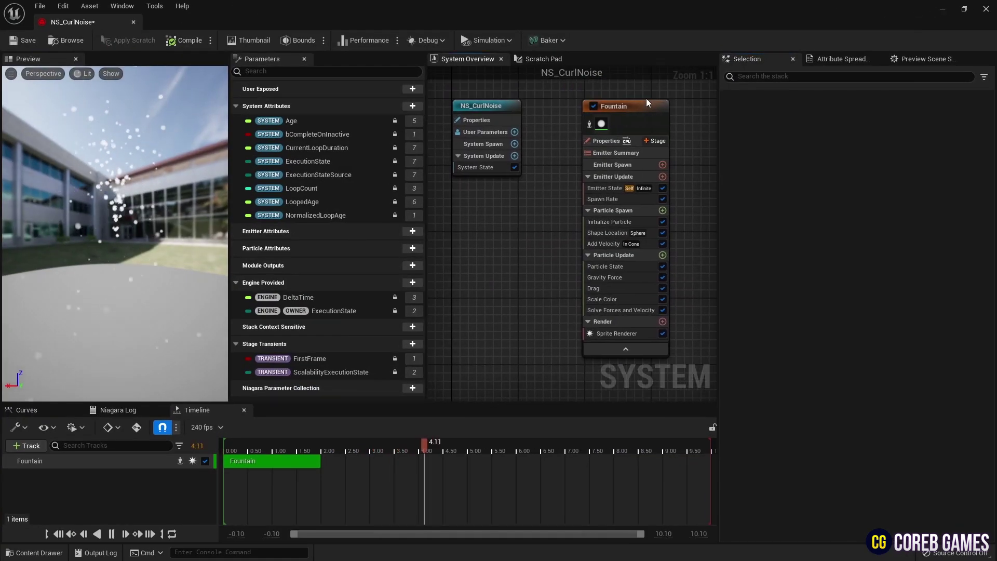
# - Delete the Add Velocity and Gravity Force modules from the Fountain emitter
pyautogui.click(648, 106)
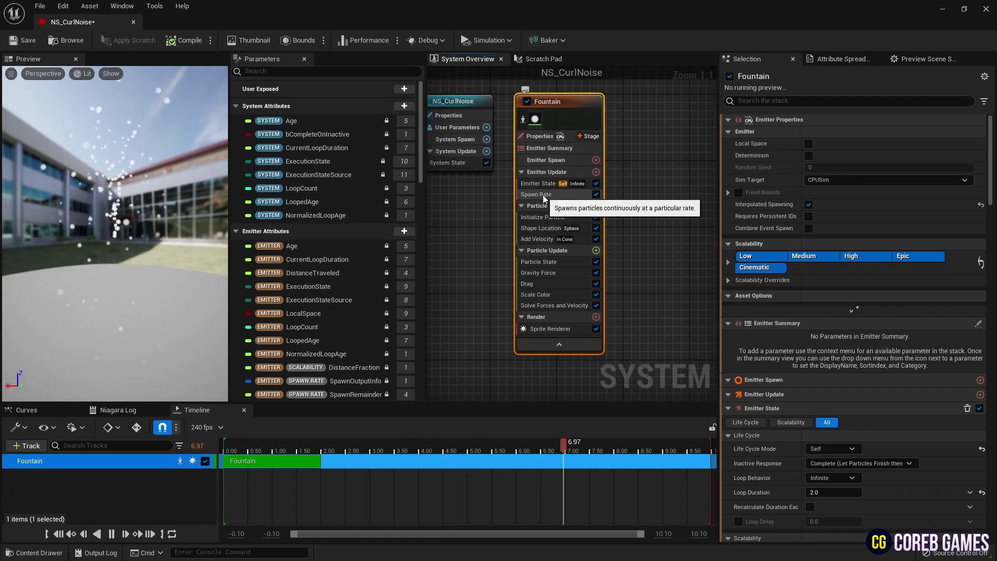
pyautogui.click(540, 239)
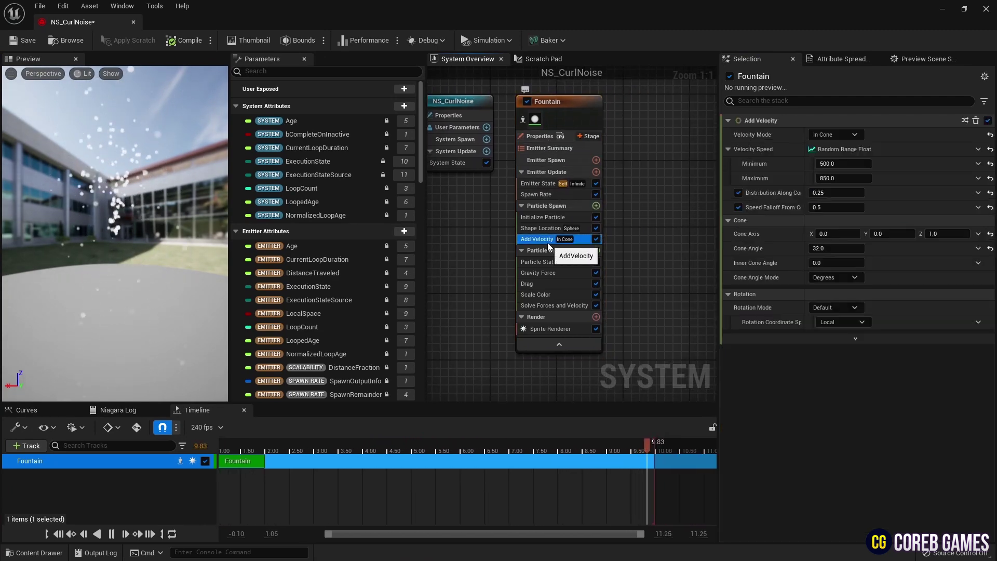
pyautogui.press('Delete')
pyautogui.click(571, 262)
pyautogui.press('Delete')
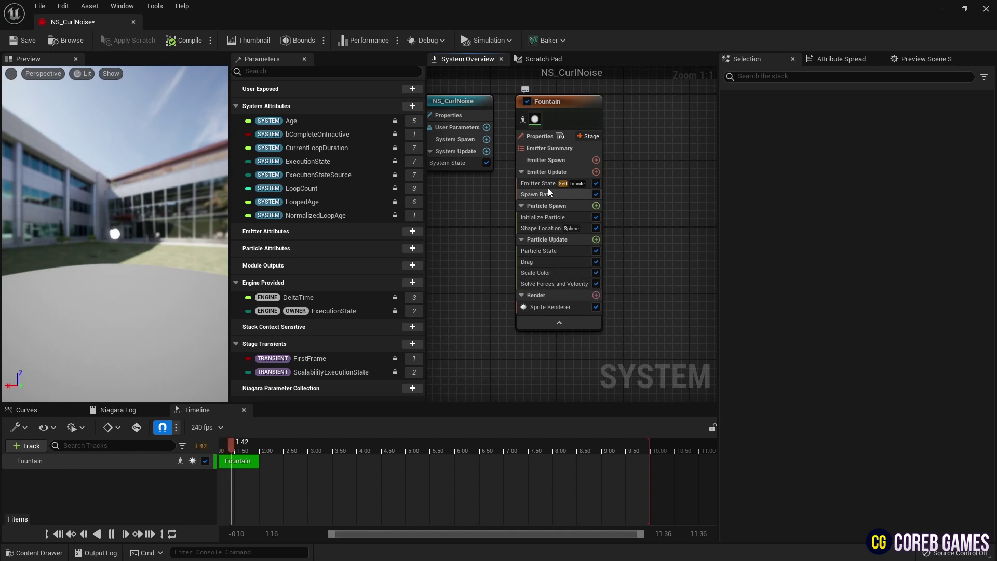
# - In the Fountain emitter's properties, enable Local Space, Fixed Bounds and Requires Persistent IDs, and set Sim Target to GPUCompute Sim
pyautogui.click(545, 138)
pyautogui.click(825, 180)
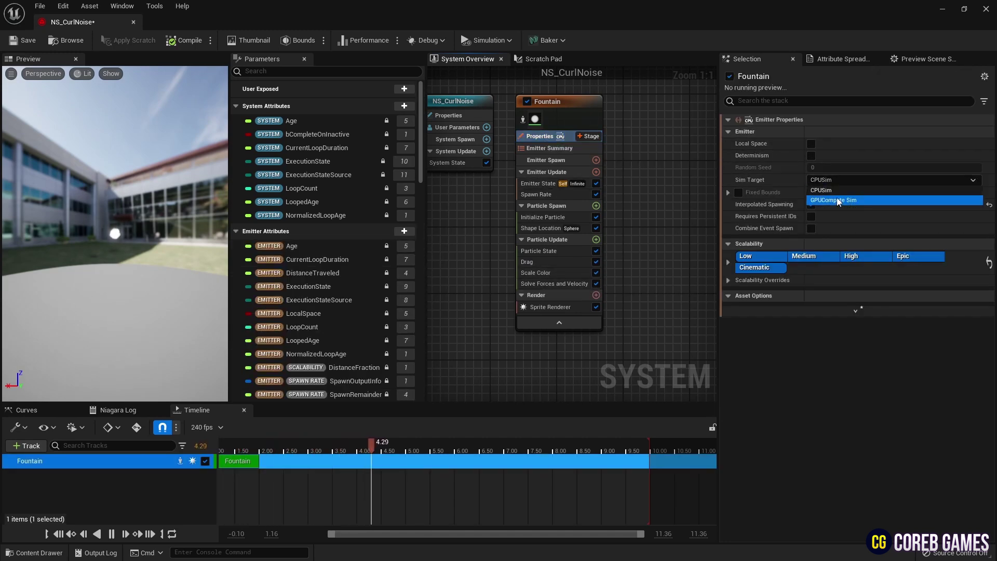
pyautogui.click(831, 182)
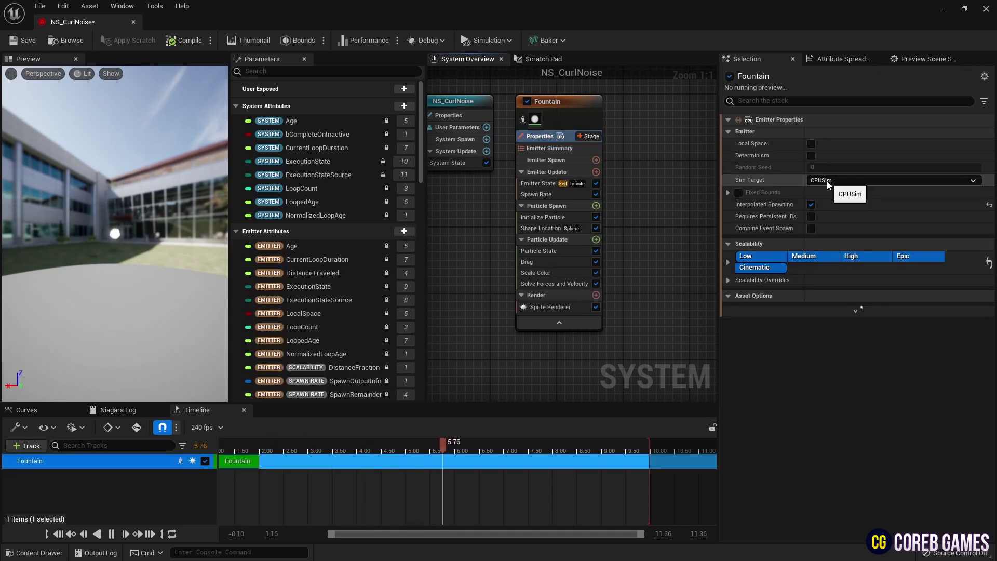
pyautogui.click(812, 144)
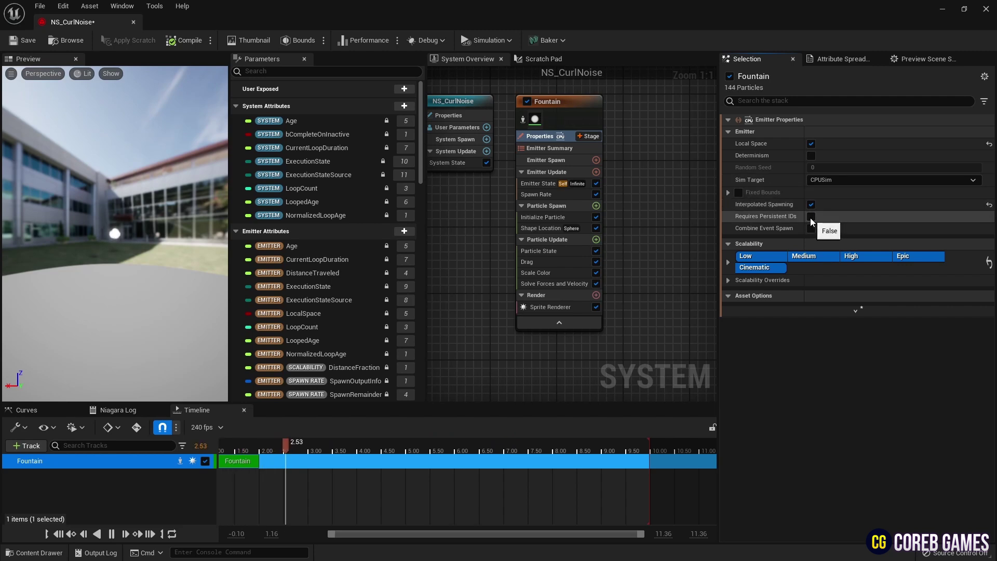
pyautogui.click(821, 180)
pyautogui.click(826, 198)
pyautogui.click(738, 219)
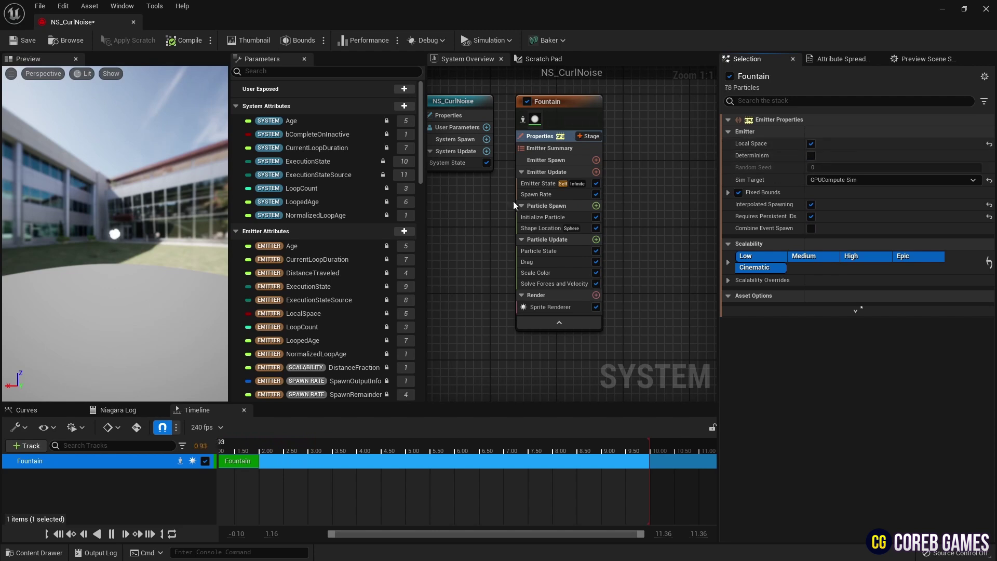
# - Replace the emitter's Spawn Rate module with Spawn Burst Instantaneous and set its Spawn Count to 10000
pyautogui.click(540, 194)
pyautogui.click(597, 172)
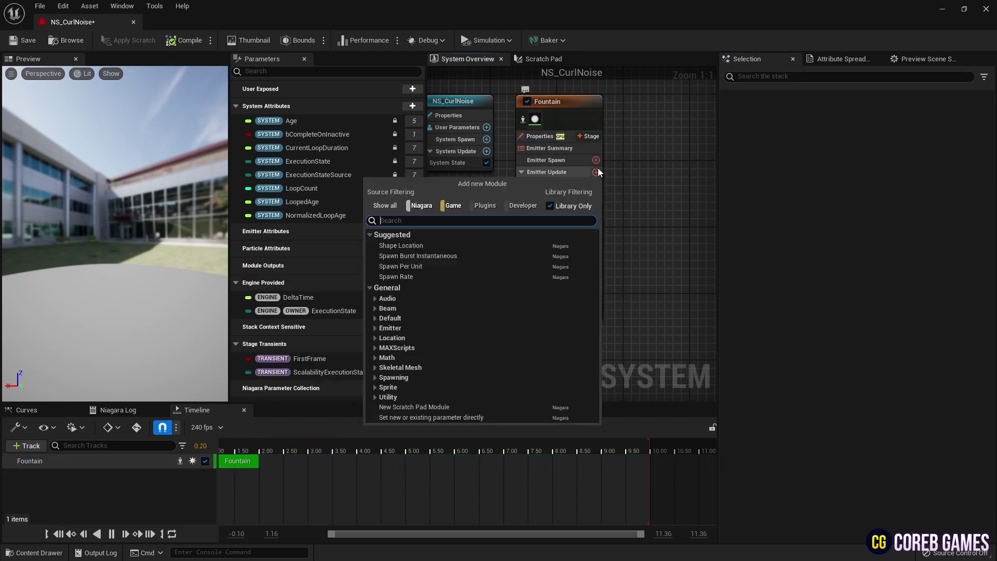
pyautogui.click(503, 256)
pyautogui.click(836, 135)
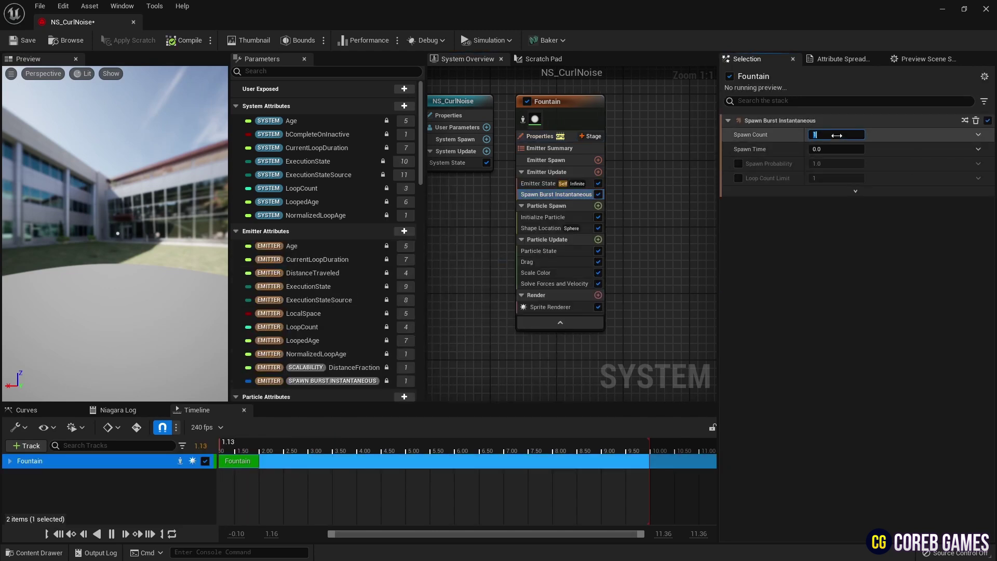
pyautogui.press('Return')
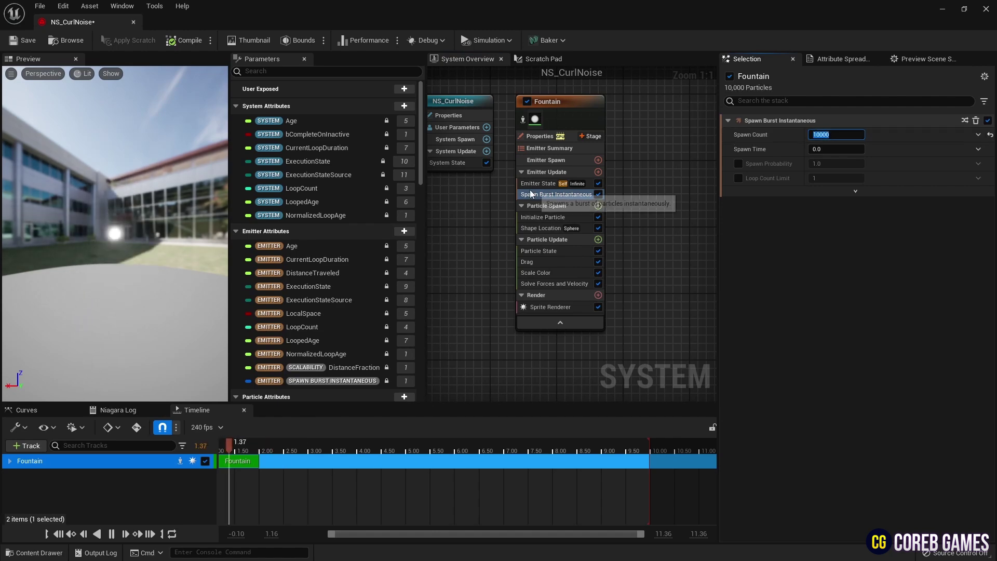
# - Set the Emitter State's Loop Behavior to Once and disable killing particles when their lifetime elapses in Particle State
pyautogui.click(561, 184)
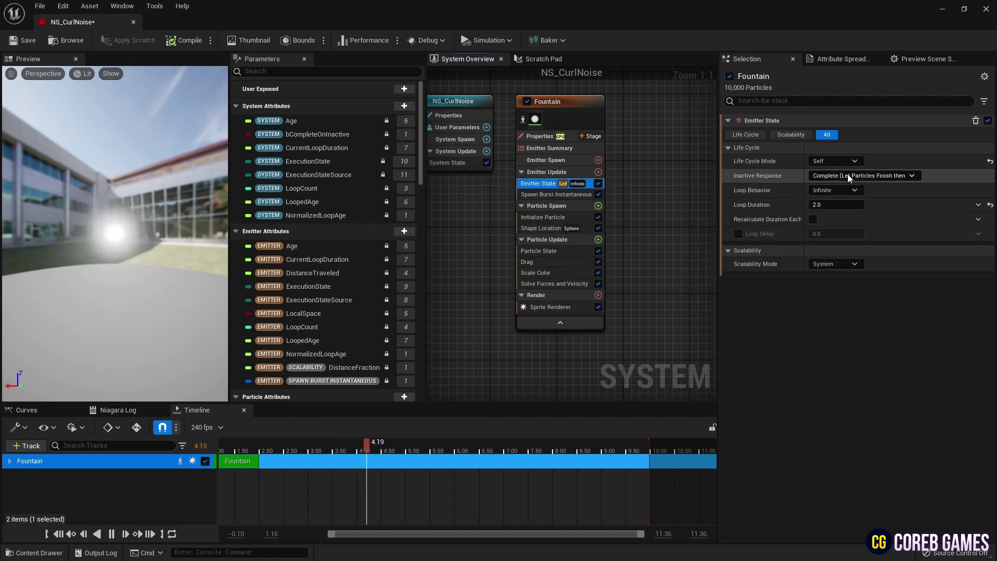
pyautogui.click(840, 162)
pyautogui.click(862, 187)
pyautogui.click(866, 176)
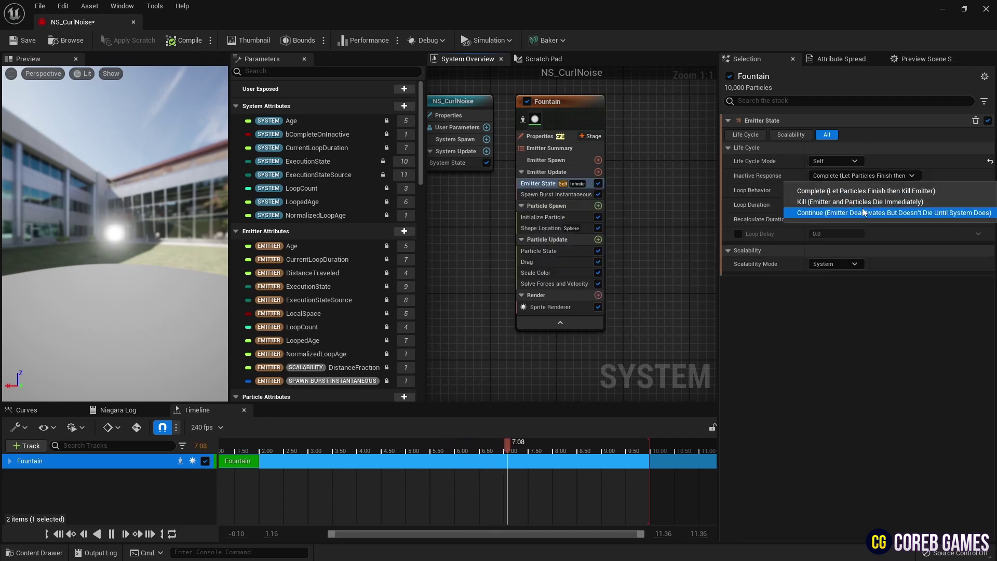
pyautogui.click(841, 191)
pyautogui.click(841, 190)
pyautogui.click(831, 217)
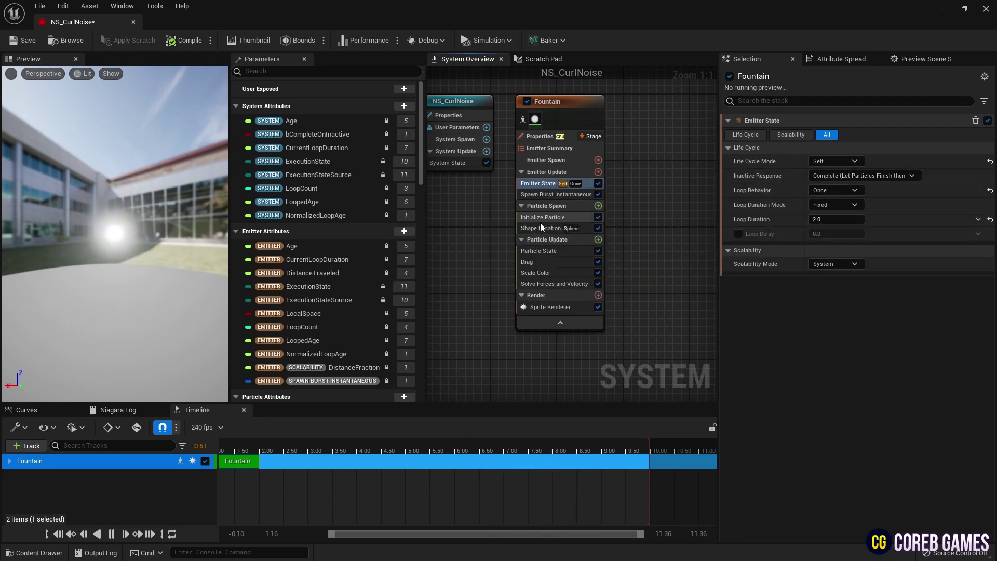
pyautogui.click(556, 251)
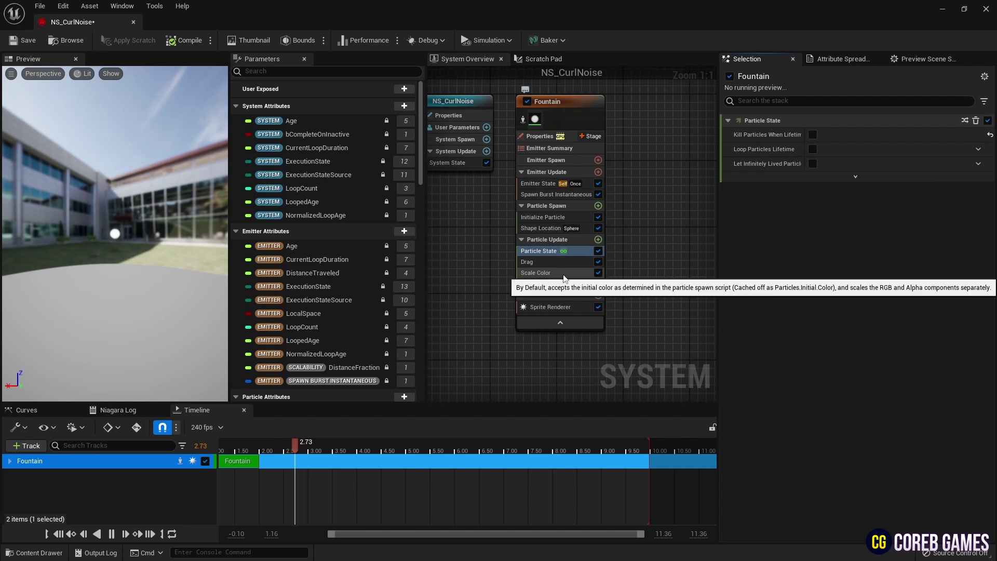
# - In Scale Color, reset Scale Alpha to 1.0 and drive Scale RGB with Make Vector from Linear Color RGB at R 5, G 20, B 0
pyautogui.click(540, 273)
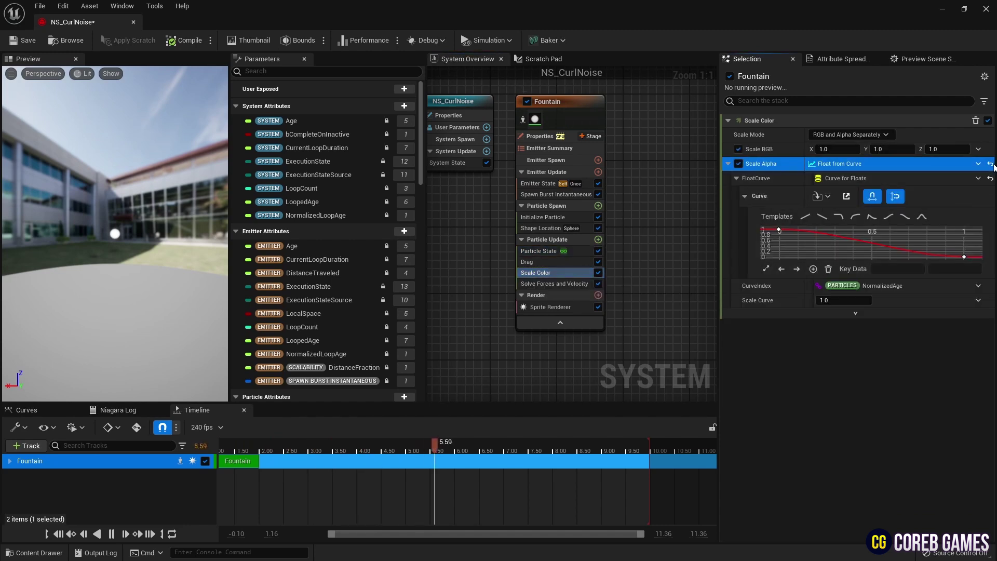
pyautogui.click(979, 164)
pyautogui.write('line')
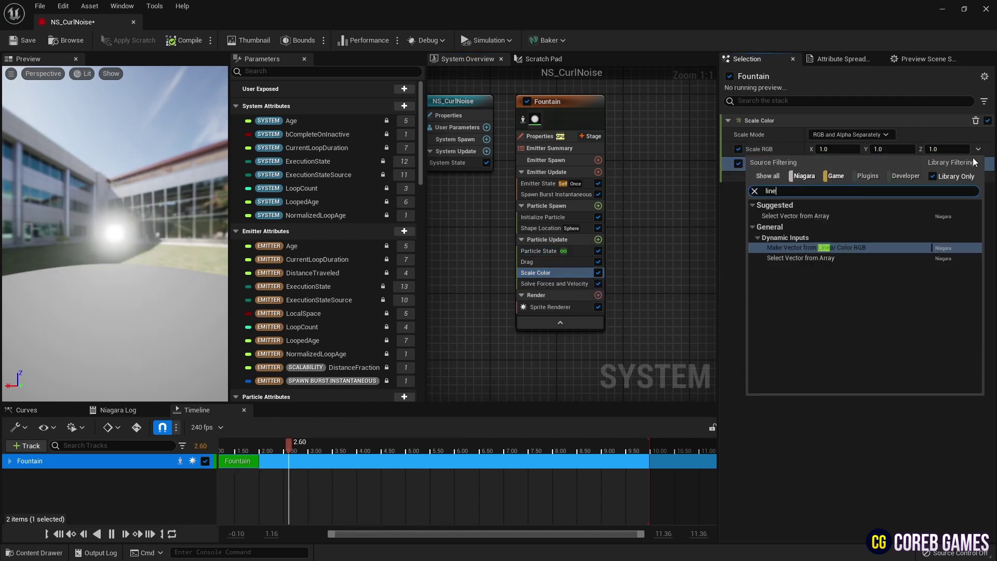
pyautogui.press('Return')
pyautogui.click(858, 162)
pyautogui.write('5')
pyautogui.press('Tab')
pyautogui.write('20')
pyautogui.press('Tab')
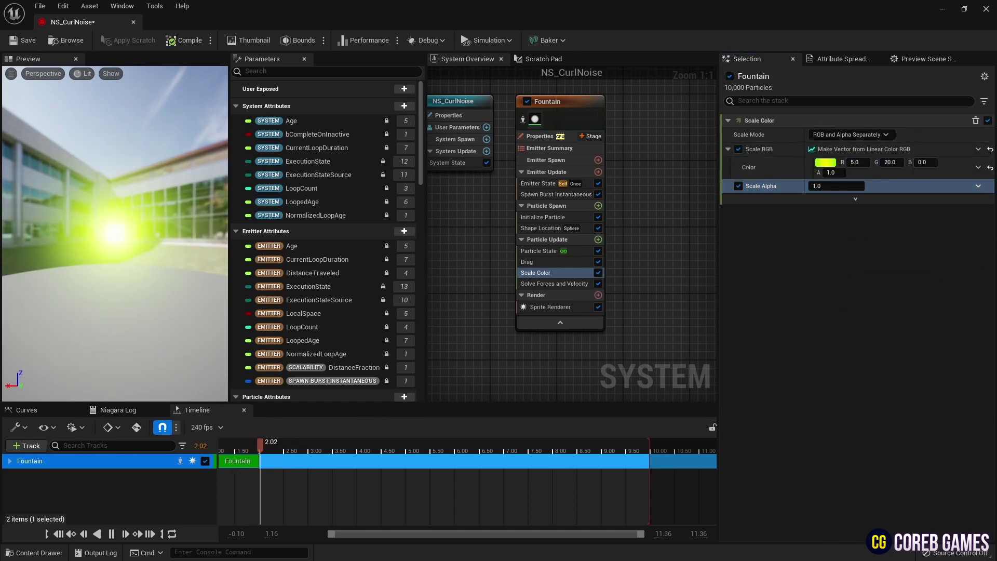
# - Set the Shape Location module's Sphere Radius to 100
pyautogui.click(545, 229)
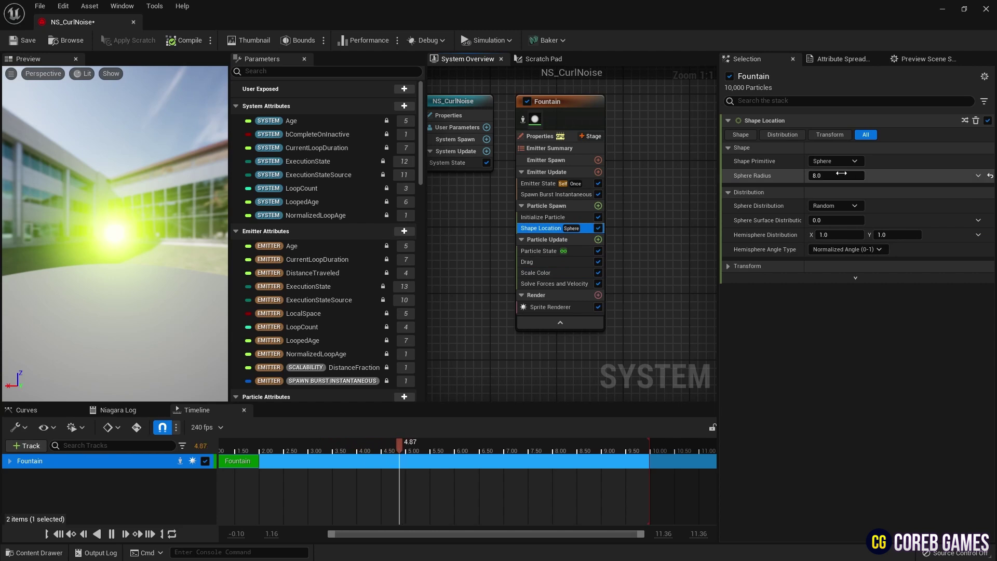
pyautogui.click(841, 176)
pyautogui.write('100.0')
pyautogui.press('Return')
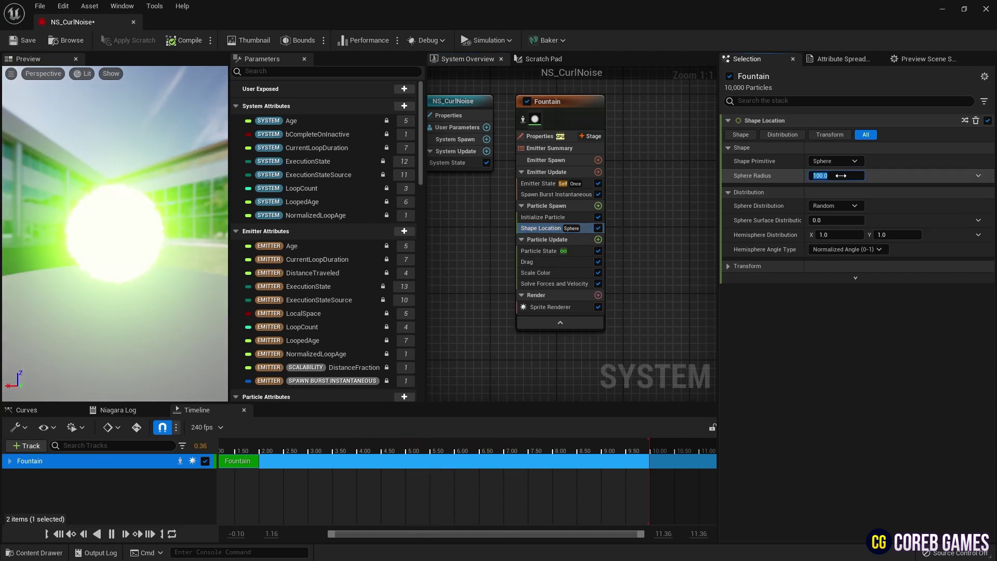
pyautogui.scroll(3, 143, 231)
pyautogui.moveTo(144, 230); pyautogui.dragTo(136, 290)
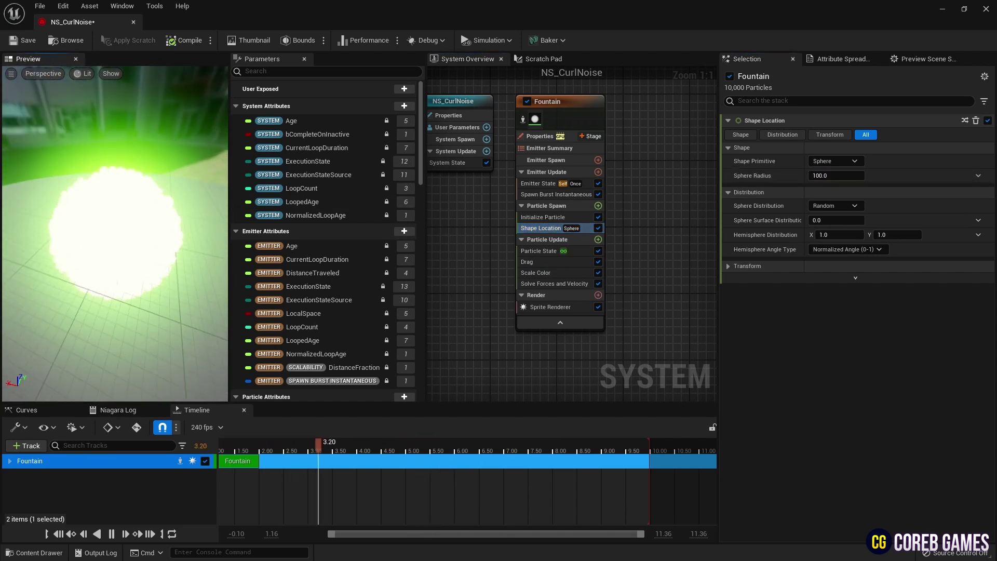
# - In Initialize Particle, set Sprite Size Mode to Uniform with a Uniform Sprite Size of 0.3
pyautogui.click(543, 217)
pyautogui.click(834, 330)
pyautogui.click(828, 352)
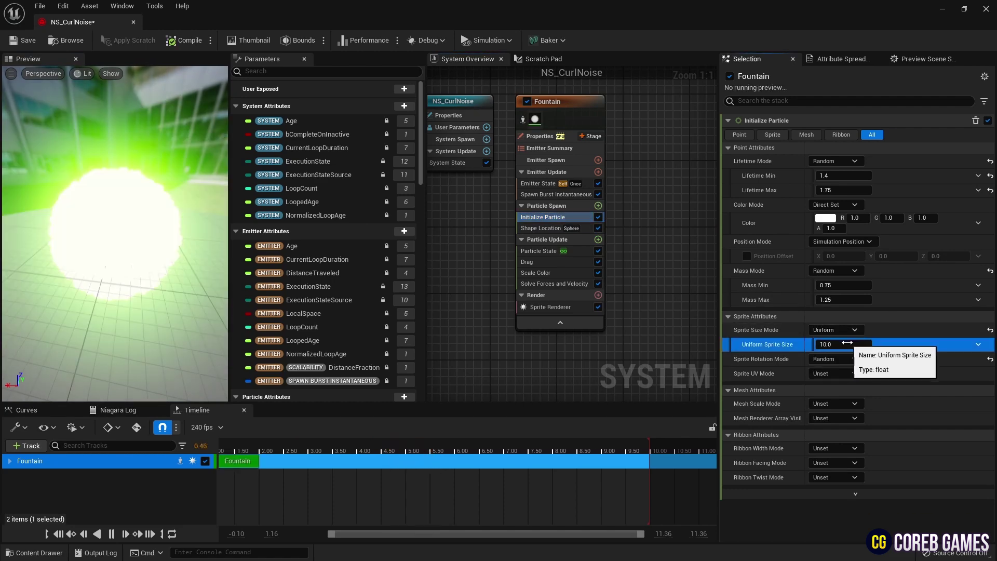
pyautogui.click(848, 343)
pyautogui.write('0.3')
pyautogui.press('Return')
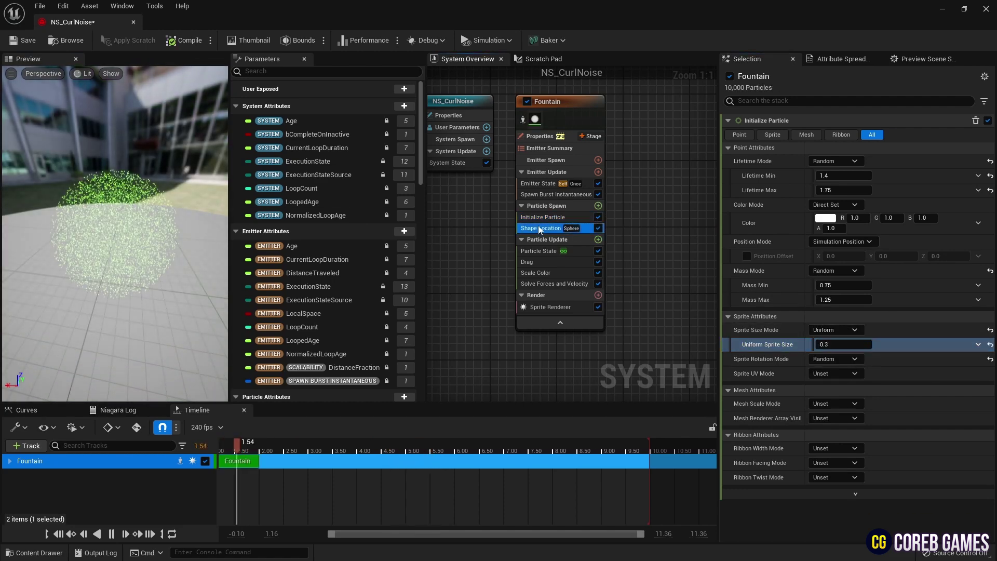
# - Set the Shape Location's Sphere Distribution to Uniform with a Uniform Spiral Amount of 3.0
pyautogui.click(540, 229)
pyautogui.click(834, 205)
pyautogui.click(831, 232)
pyautogui.click(834, 206)
pyautogui.click(851, 231)
pyautogui.press('Return')
pyautogui.moveTo(124, 197); pyautogui.dragTo(156, 140)
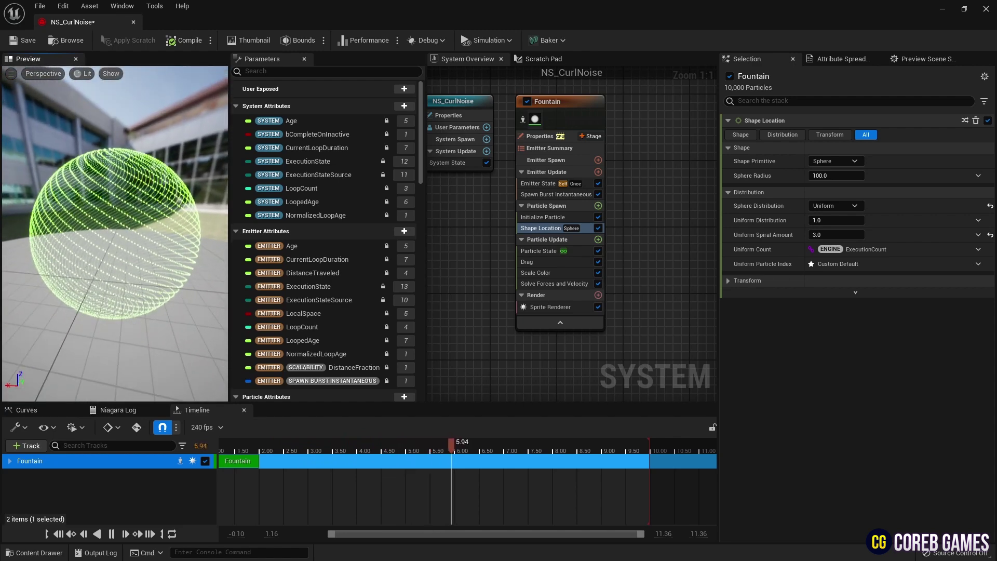
# - Rename the Fountain emitter as Base
pyautogui.click(562, 99)
pyautogui.rightClick(563, 101)
pyautogui.click(620, 151)
pyautogui.write('Base')
pyautogui.press('Return')
pyautogui.click(641, 150)
# - Add a second emitter from the Fountain template beside the Base emitter
pyautogui.moveTo(642, 149); pyautogui.dragTo(537, 160, button='right')
pyautogui.scroll(-1, 537, 160)
pyautogui.rightClick(548, 118)
pyautogui.click(579, 138)
pyautogui.doubleClick(633, 293)
pyautogui.moveTo(598, 119); pyautogui.dragTo(639, 152, button='right')
pyautogui.scroll(-1, 647, 147)
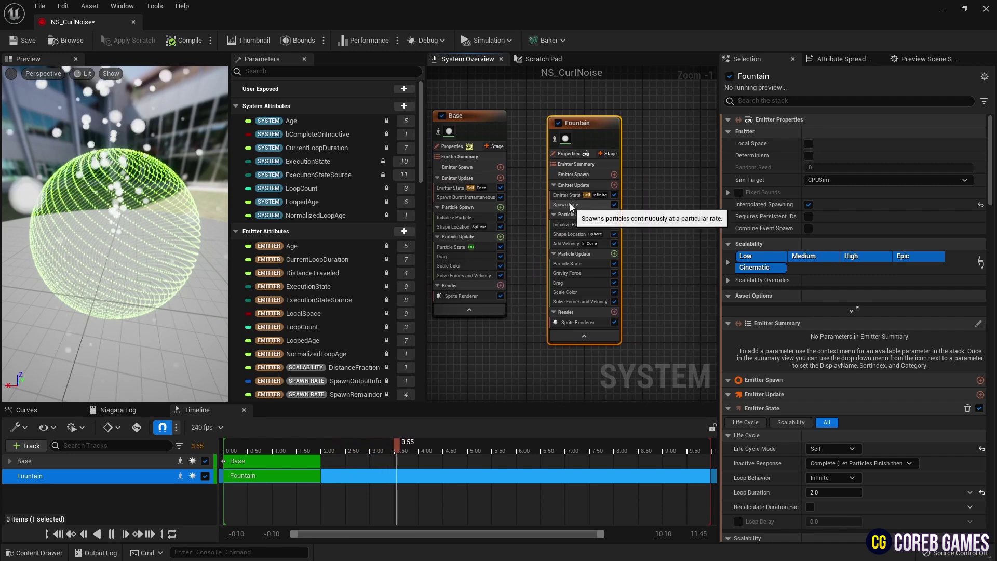
# - In the new Fountain emitter's properties, enable Local Space and Fixed Bounds, and set Sim Target to GPUCompute Sim
pyautogui.click(562, 147)
pyautogui.click(811, 144)
pyautogui.click(891, 180)
pyautogui.click(839, 203)
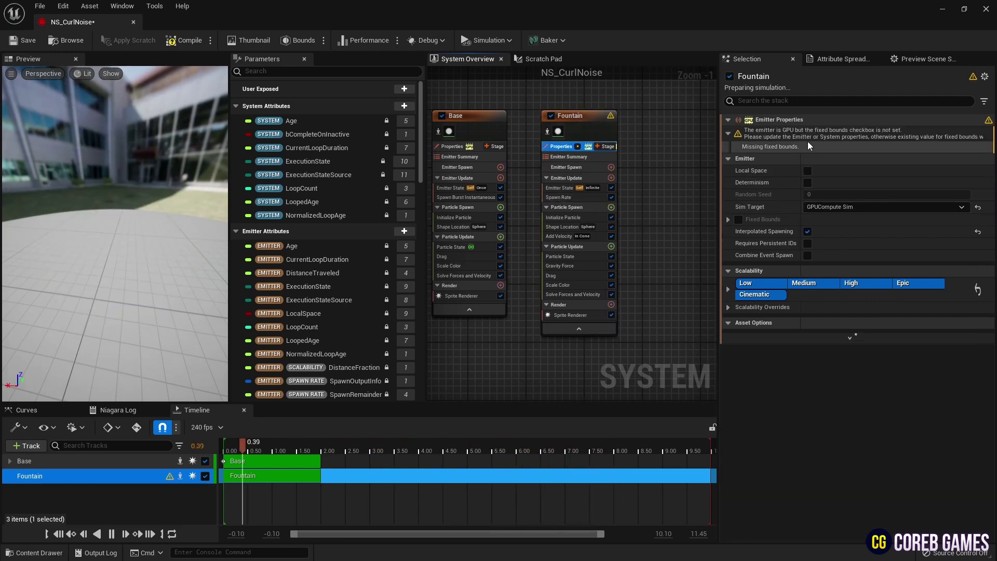
pyautogui.click(739, 220)
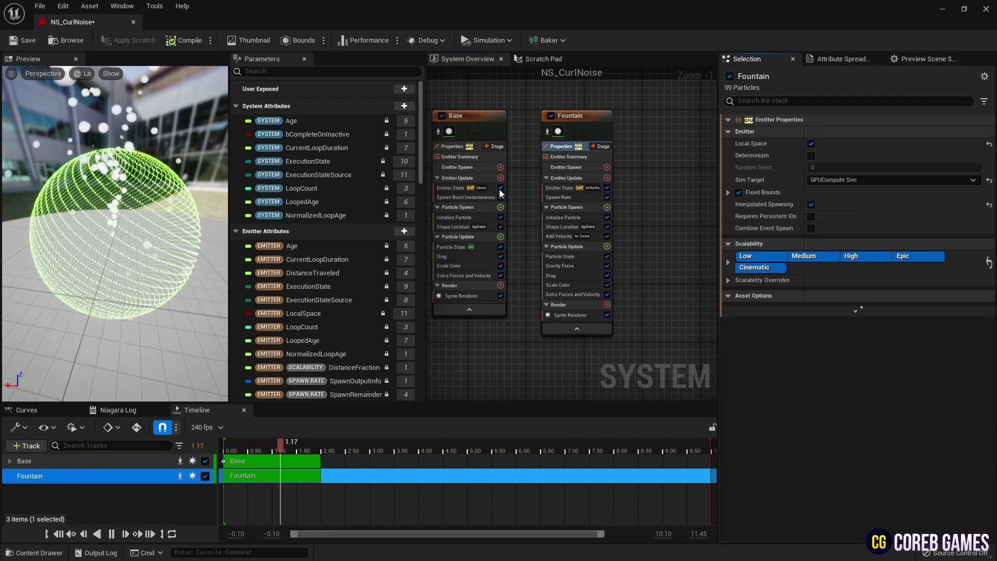
# - Set the new Fountain emitter's Life Cycle Mode to System in its Emitter State
pyautogui.click(561, 188)
pyautogui.click(835, 161)
pyautogui.click(826, 174)
# - Replace the new Fountain emitter's Spawn Rate with Spawn Particles from Other Emitter and add its missing Sample Particles from Other Emitter dependency
pyautogui.click(579, 198)
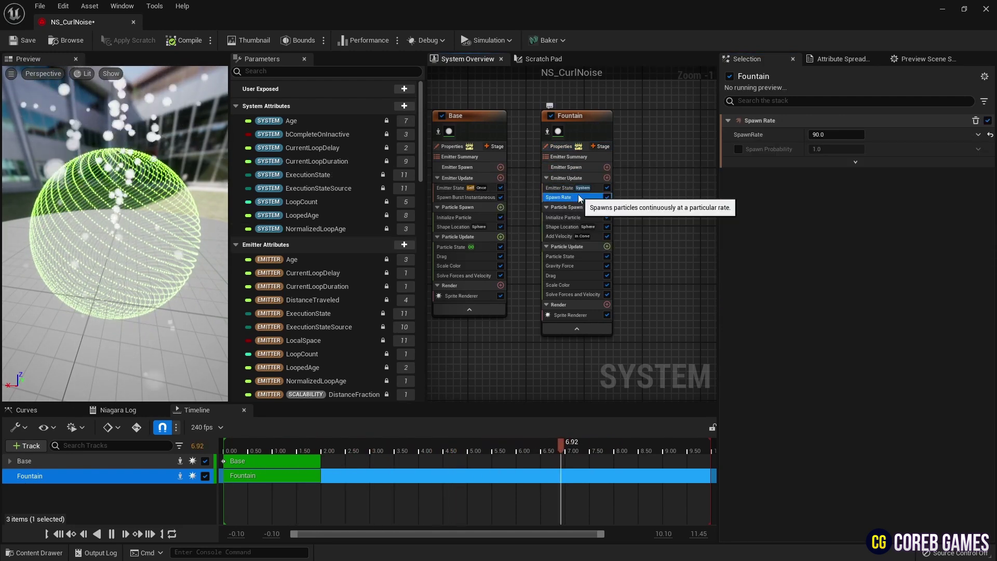
pyautogui.press('Delete')
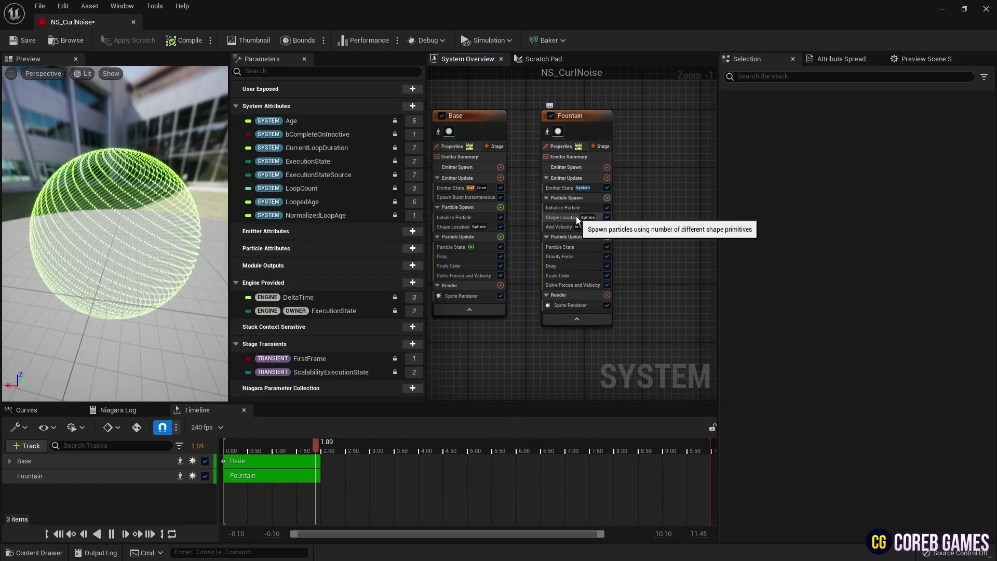
pyautogui.click(608, 178)
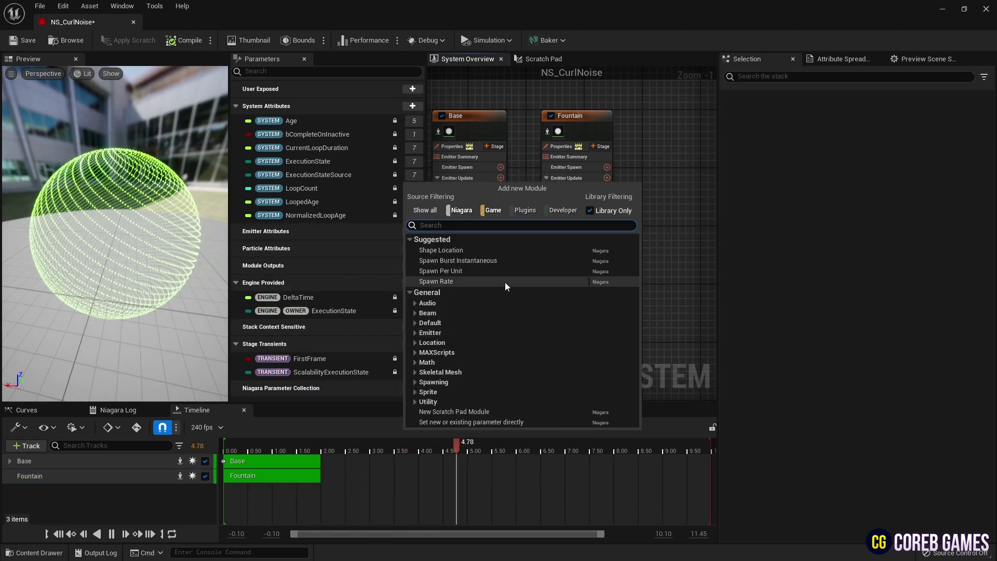
pyautogui.write('spa')
pyautogui.click(473, 360)
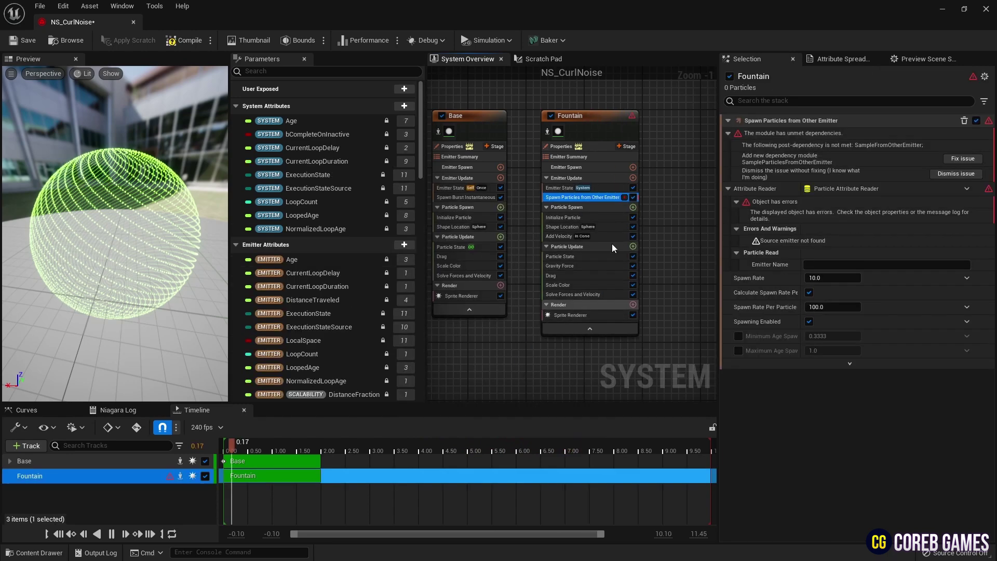
pyautogui.click(957, 161)
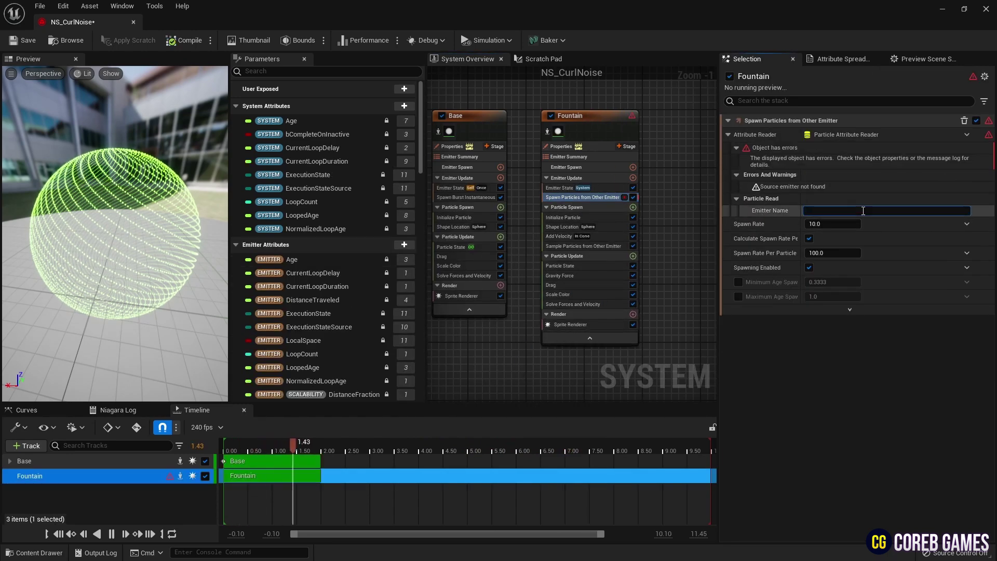
# - In Spawn Particles from Other Emitter, set the Emitter Name to Base, Spawn Rate to 5, and Spawn Rate Per Particle Cap to 10000
pyautogui.write('Base')
pyautogui.press('Return')
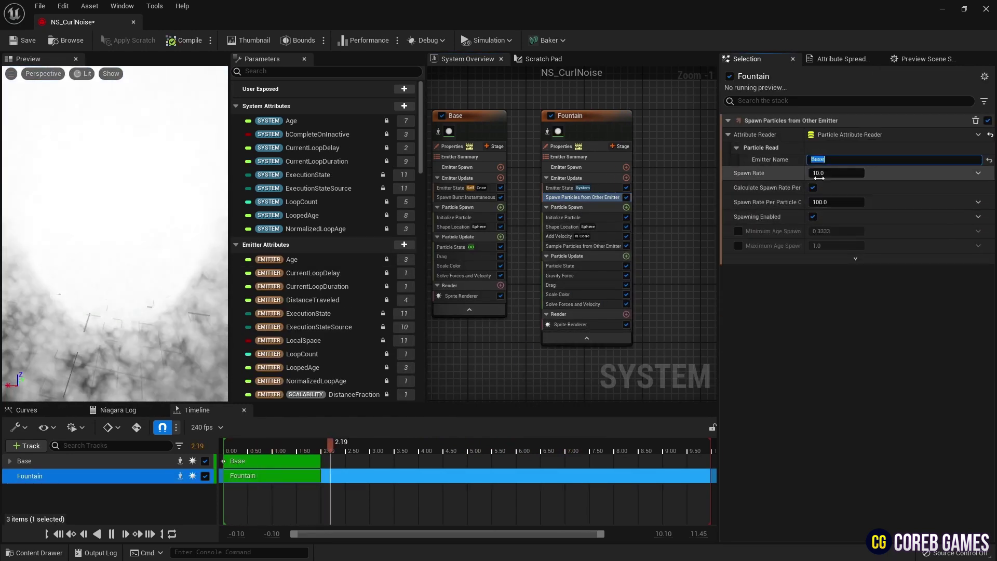
pyautogui.click(820, 176)
pyautogui.write('5')
pyautogui.click(836, 203)
pyautogui.write('10000')
pyautogui.press('Return')
pyautogui.moveTo(719, 162); pyautogui.dragTo(665, 164)
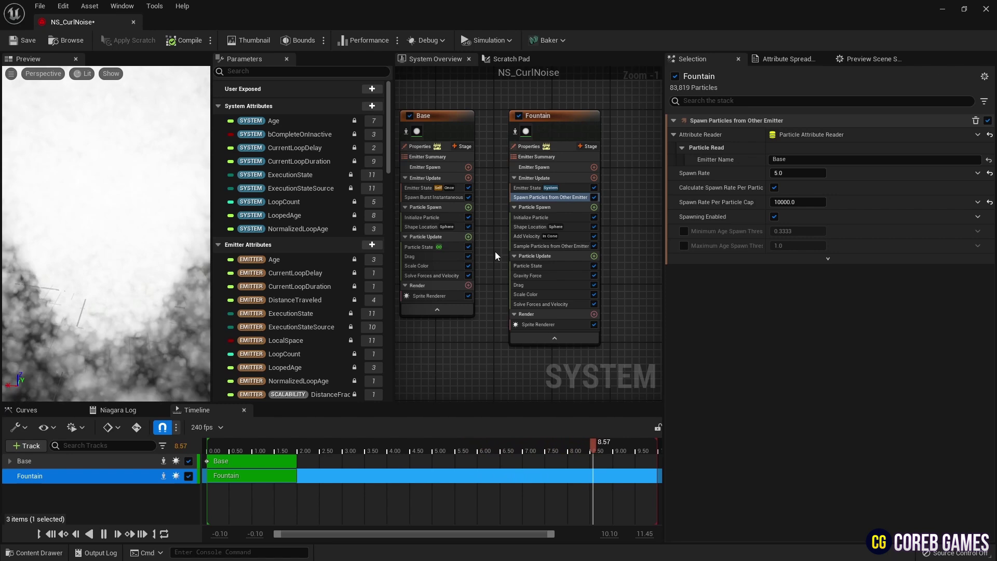
# - Delete the Fountain emitter's Shape Location module and move Add Velocity below Sample Particles from Other Emitter
pyautogui.click(528, 227)
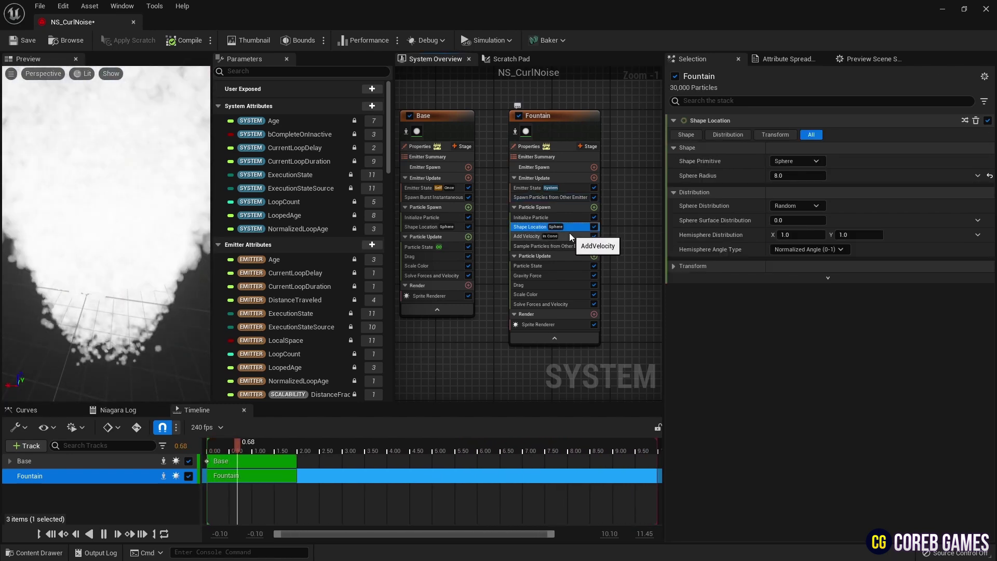
pyautogui.press('Delete')
pyautogui.moveTo(572, 229); pyautogui.dragTo(571, 241)
# - Set the Fountain emitter's Add Velocity mode to From Point, reset its random speed range, and set Velocity Speed to -50
pyautogui.click(797, 135)
pyautogui.click(793, 151)
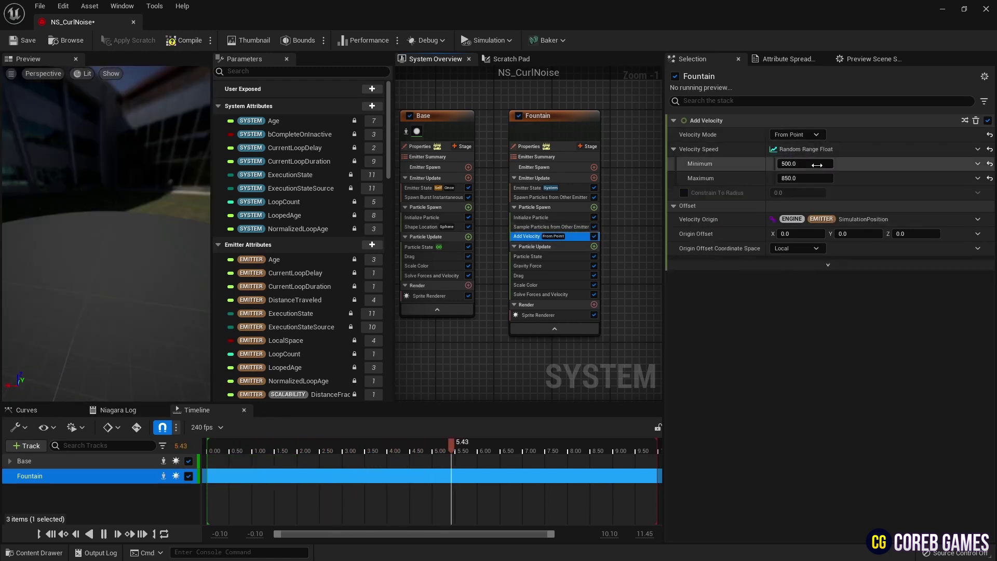
pyautogui.click(989, 149)
pyautogui.click(807, 150)
pyautogui.write('-50')
pyautogui.press('Return')
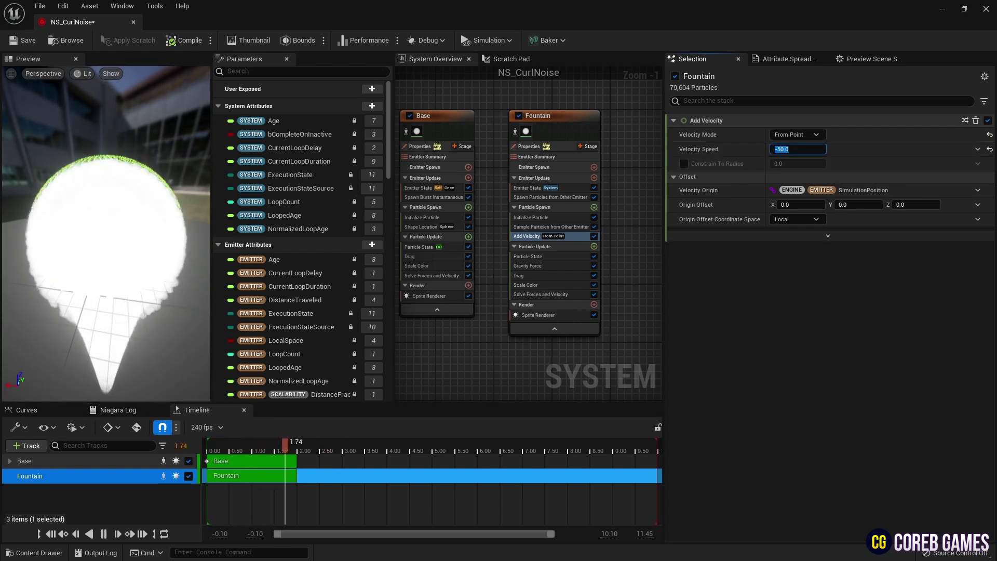
pyautogui.moveTo(69, 270); pyautogui.dragTo(70, 234)
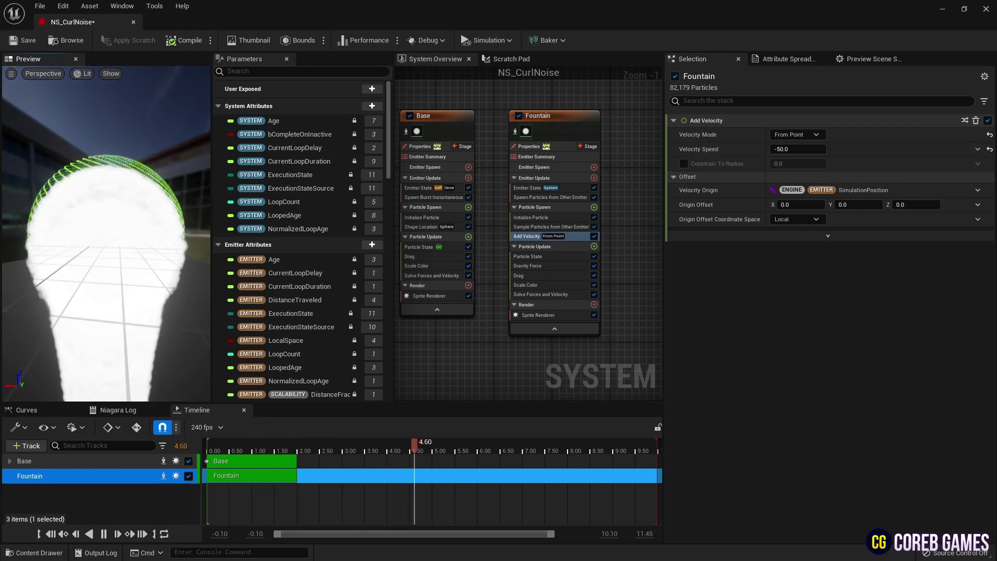
# - In the Fountain emitter's Initialize Particle, set a directly set Lifetime of 2 and a Uniform Sprite Size of 1.0
pyautogui.click(566, 217)
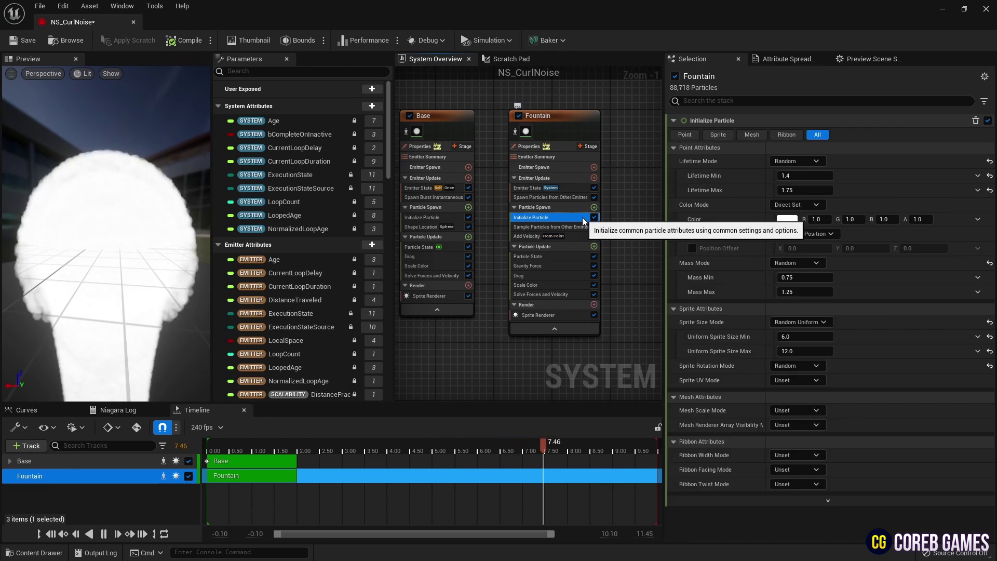
pyautogui.click(807, 164)
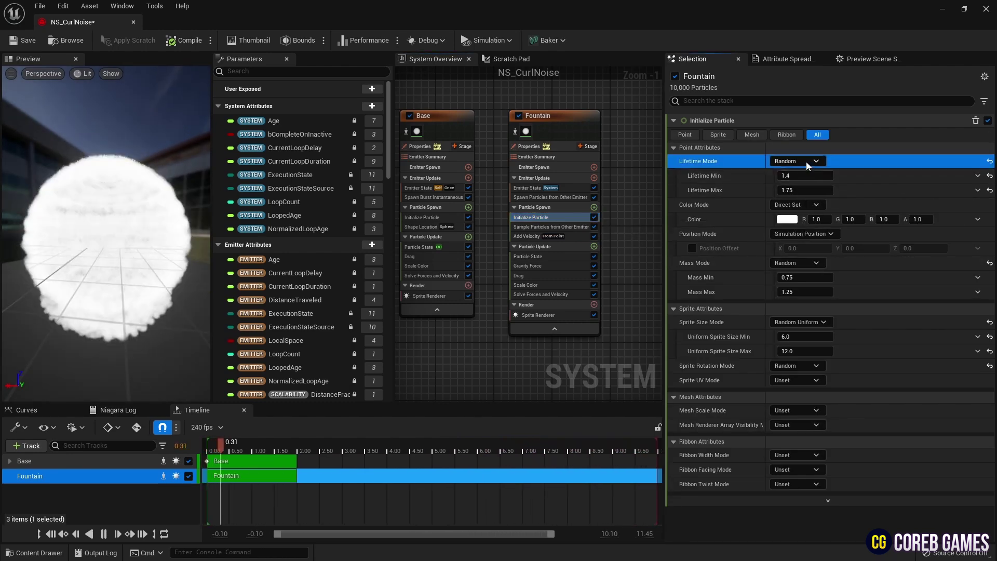
pyautogui.click(809, 178)
pyautogui.write('2')
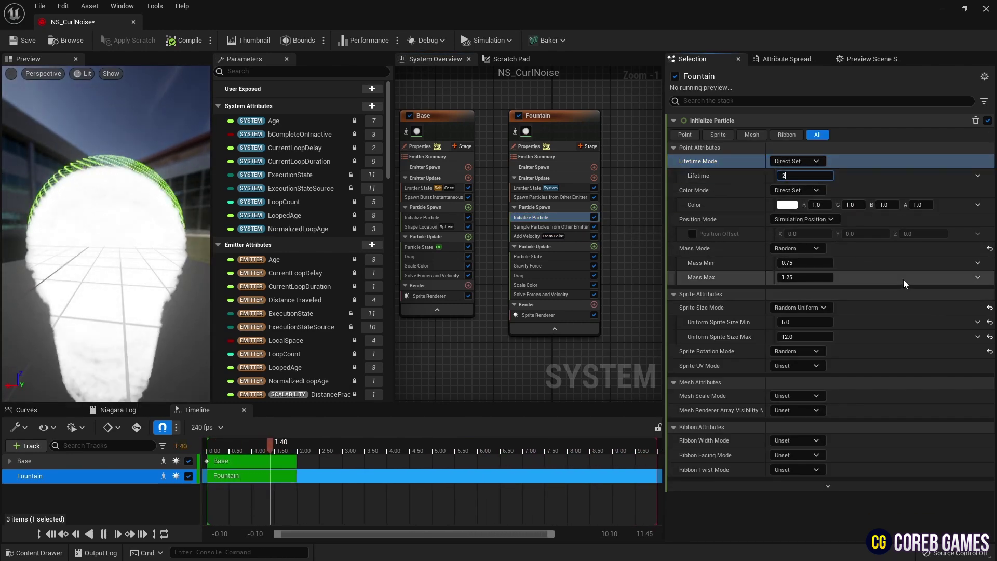
pyautogui.click(961, 206)
pyautogui.click(814, 307)
pyautogui.click(822, 329)
pyautogui.click(821, 322)
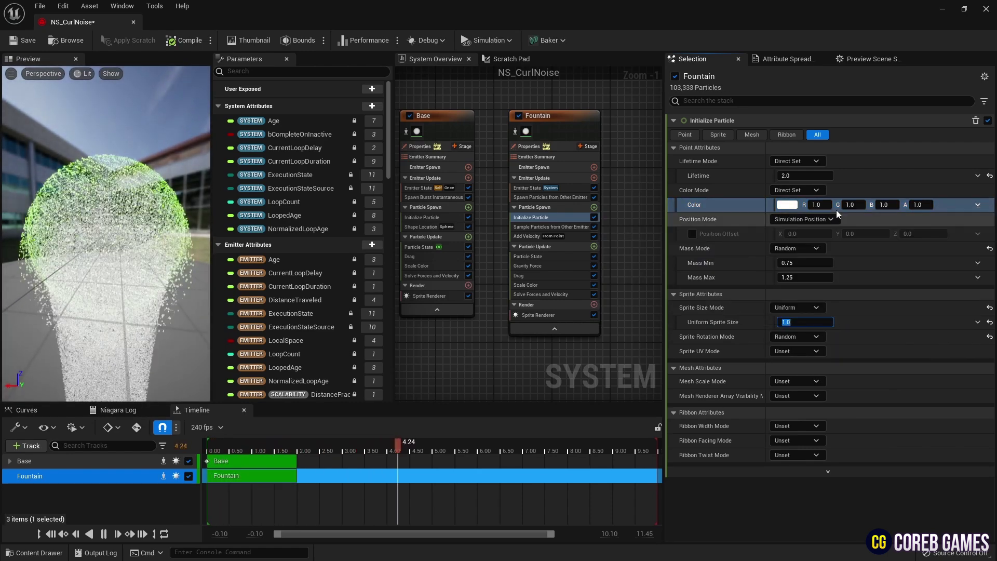
# - Set Color Mode to Random Hue/Saturation/Value with RGB 0.5, 0, 5 and Hue Shift Range -1 to 1, and set Mass Mode to Unset
pyautogui.click(810, 191)
pyautogui.click(809, 189)
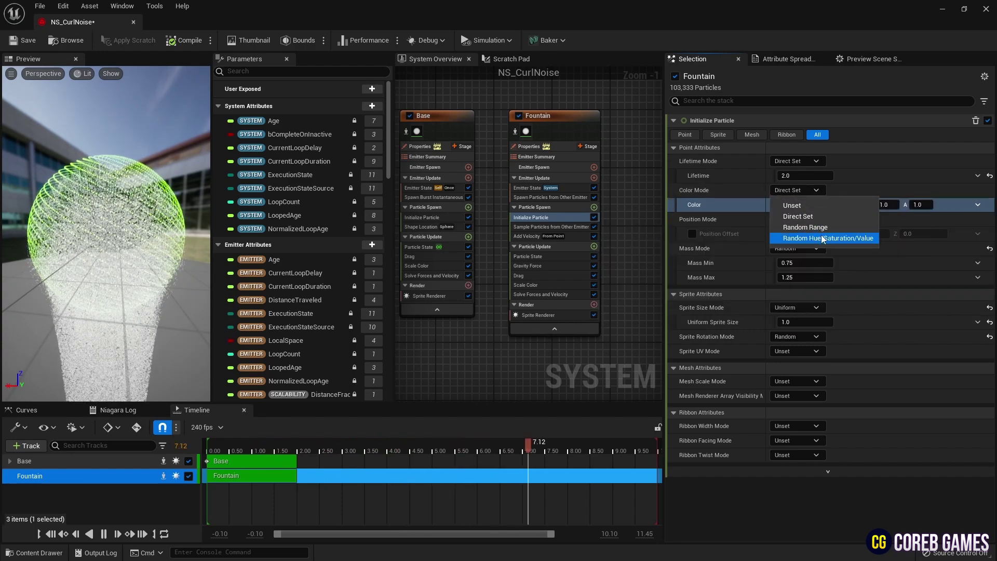
pyautogui.click(813, 236)
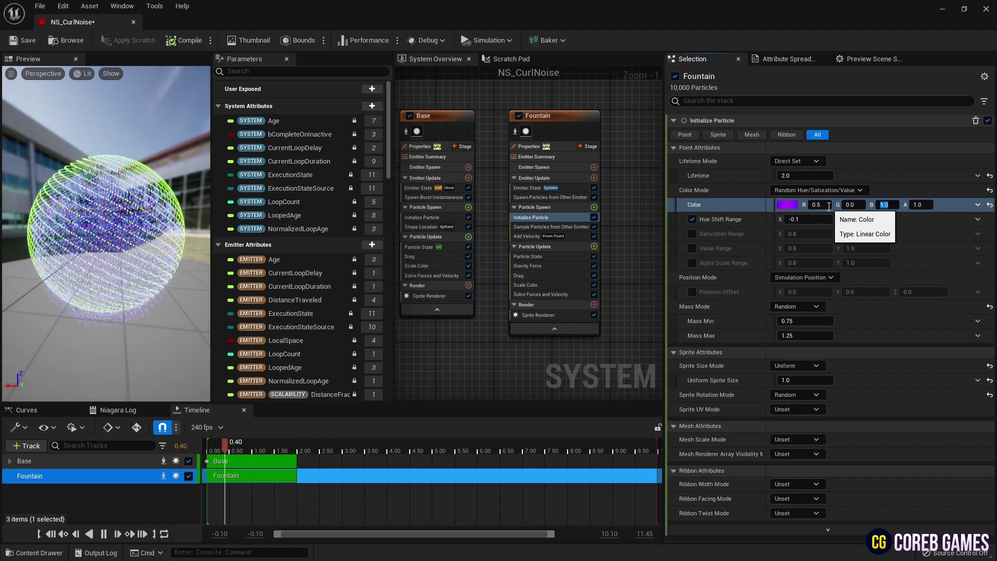
pyautogui.click(807, 220)
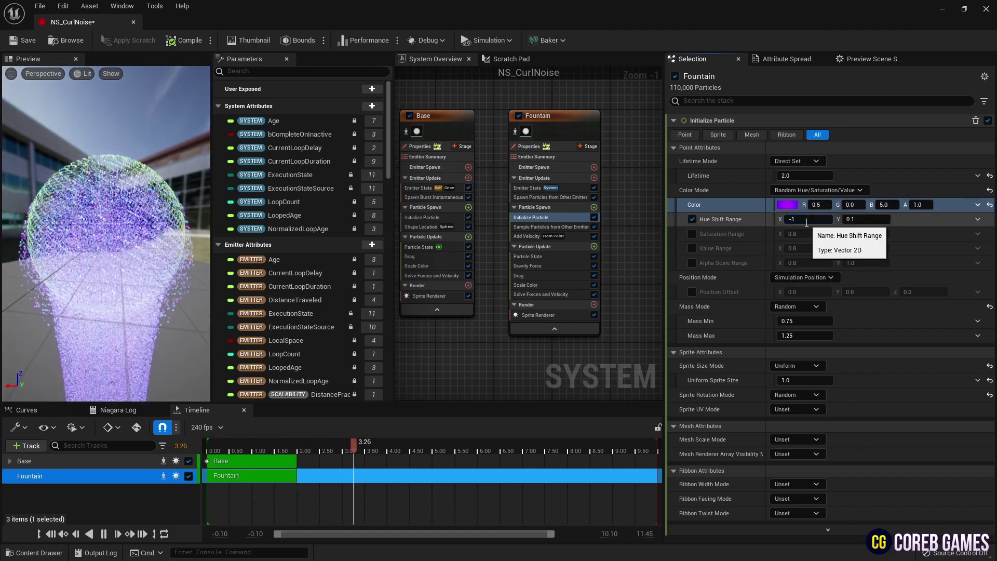
pyautogui.click(787, 307)
pyautogui.click(810, 322)
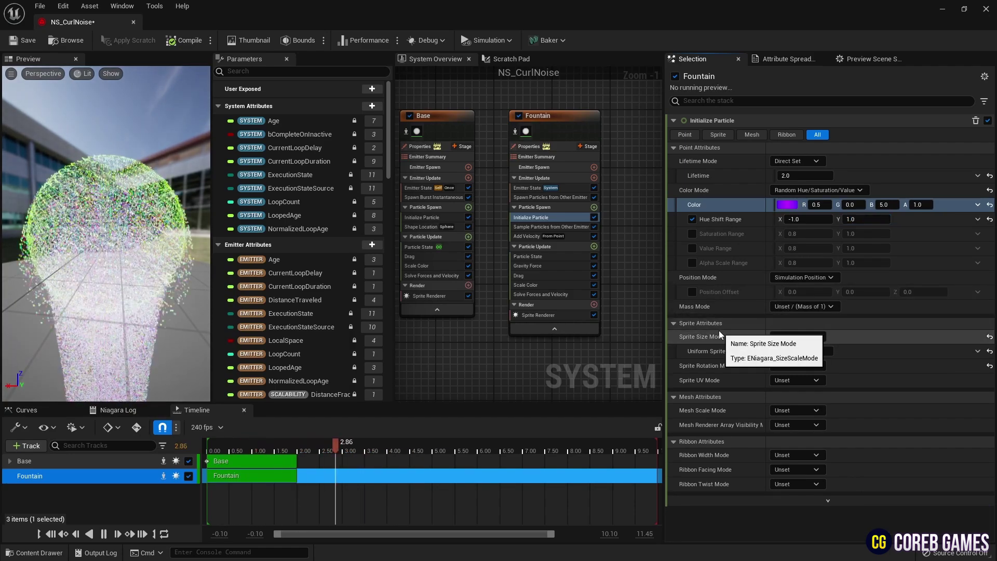
# - Move the Fountain emitter's Gravity Force below Scale Color and set its Z gravity to -10
pyautogui.click(532, 236)
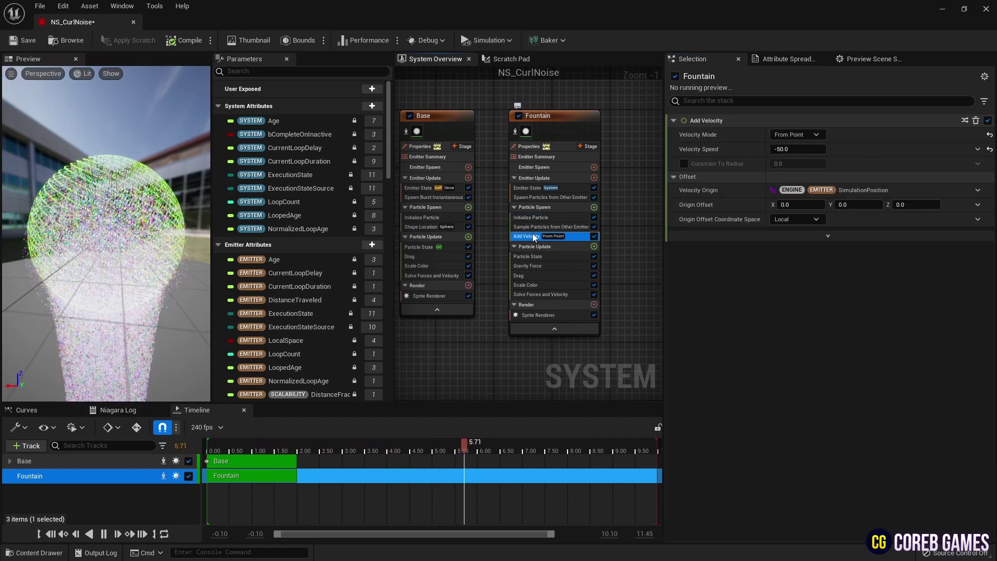
pyautogui.click(541, 265)
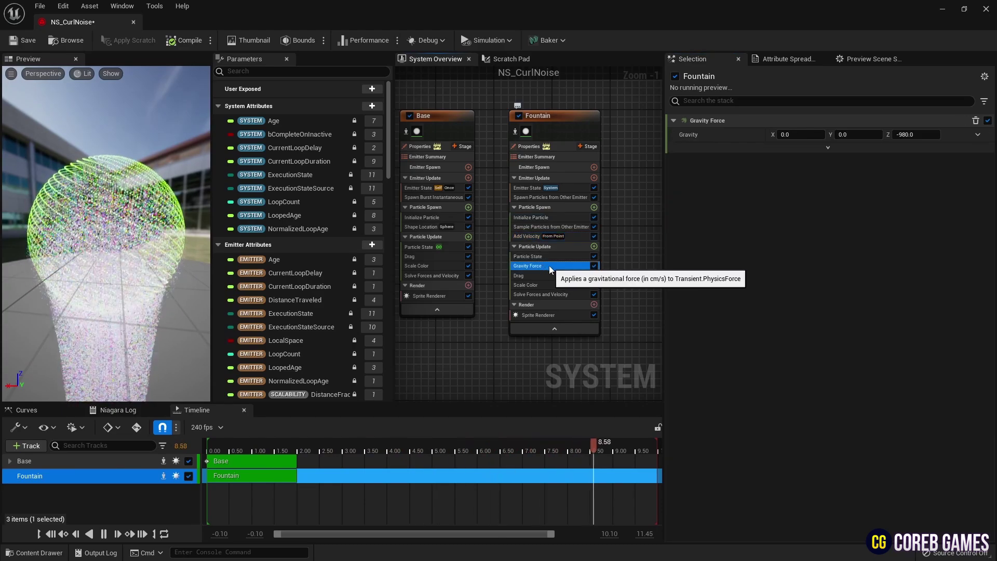
pyautogui.moveTo(550, 266); pyautogui.dragTo(550, 289)
pyautogui.rightClick(929, 135)
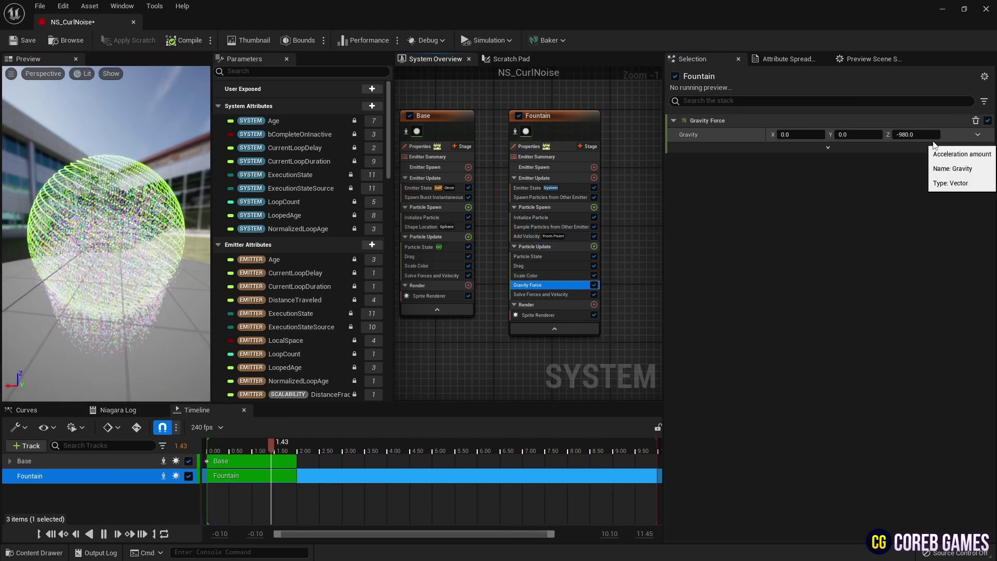
pyautogui.click(929, 136)
pyautogui.write('-10')
pyautogui.press('Return')
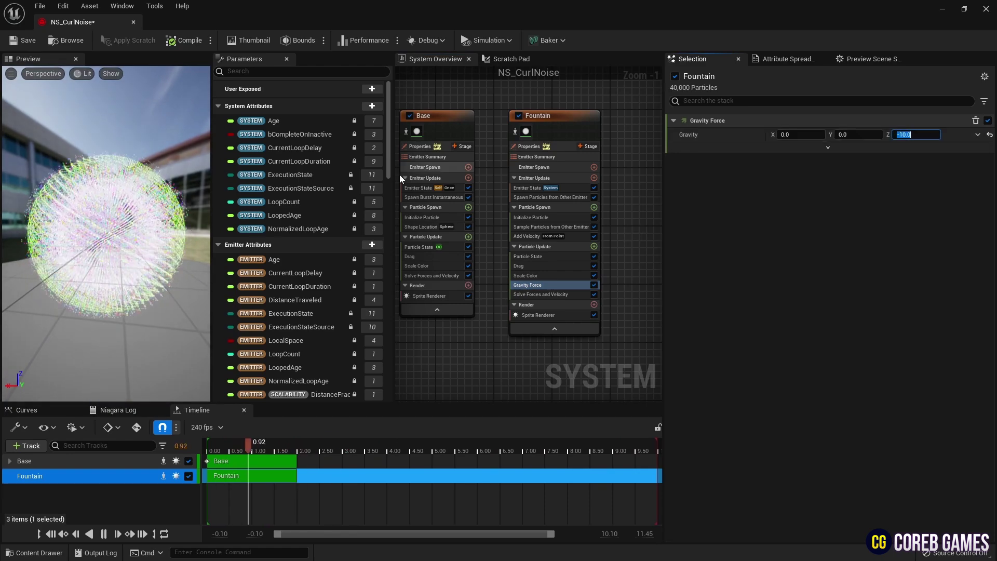
pyautogui.moveTo(136, 208); pyautogui.dragTo(133, 217)
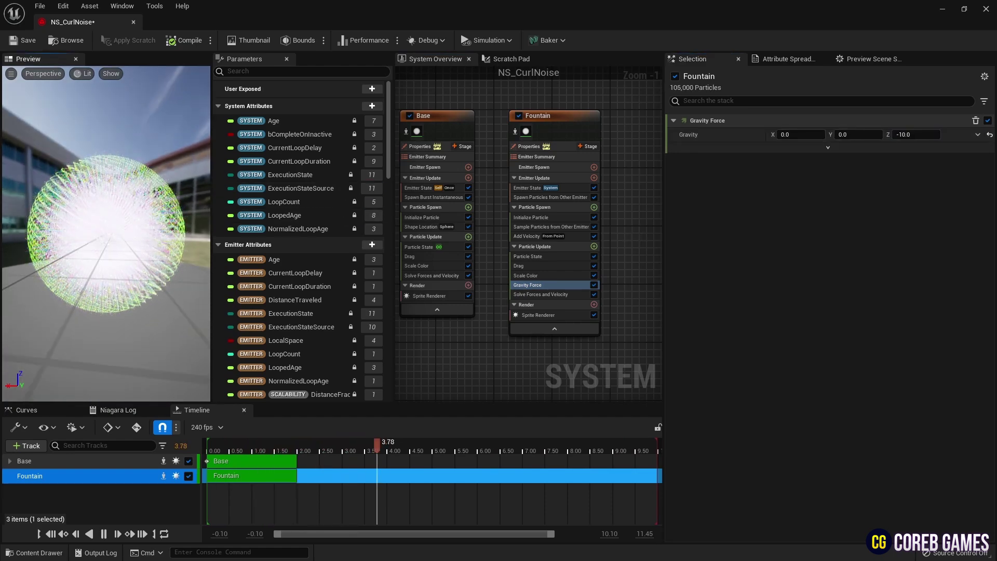
# - Add a Scale Sprite Size module to the Fountain emitter's Particle Update and place it directly below Scale Color
pyautogui.click(594, 246)
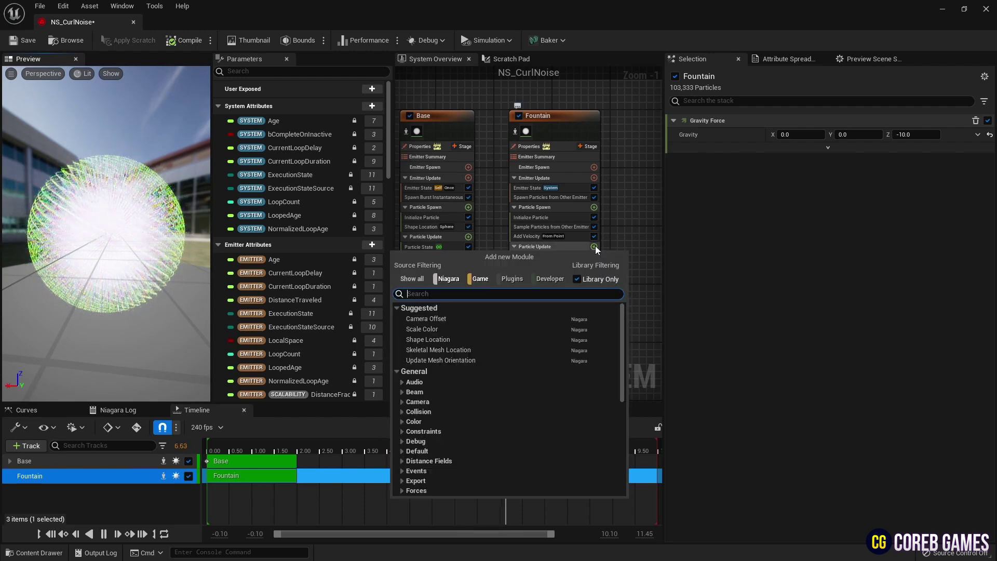
pyautogui.write('size')
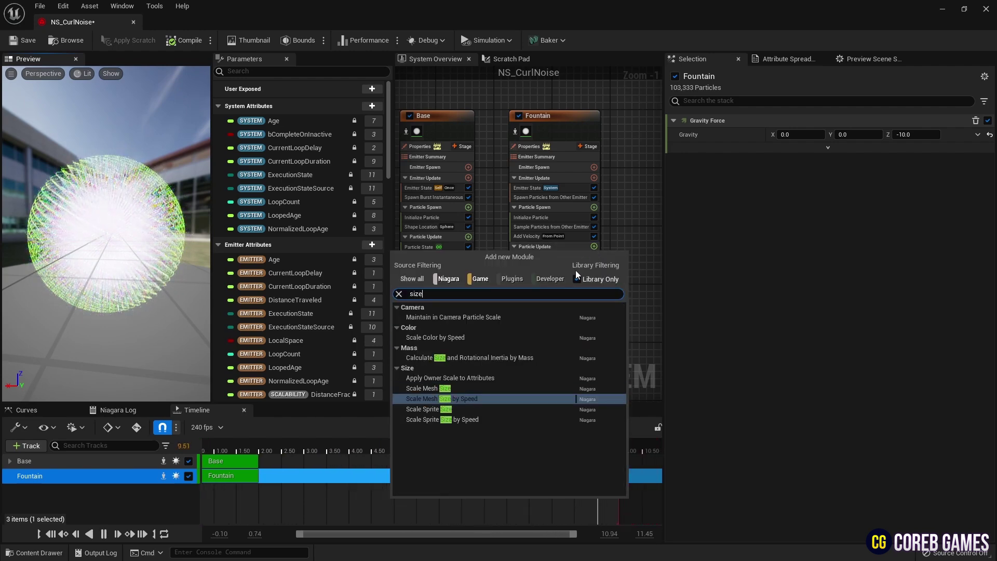
pyautogui.click(501, 411)
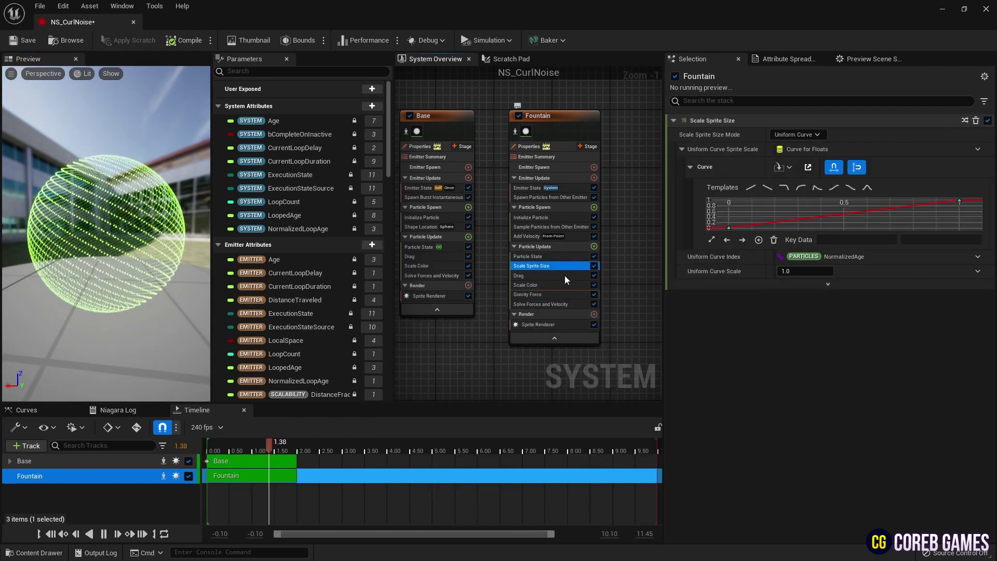
pyautogui.moveTo(563, 291); pyautogui.dragTo(562, 290)
# - Move the Scale Sprite Size curve's end key to time 0.5 and add a key at time 1.0 with value 0
pyautogui.click(957, 200)
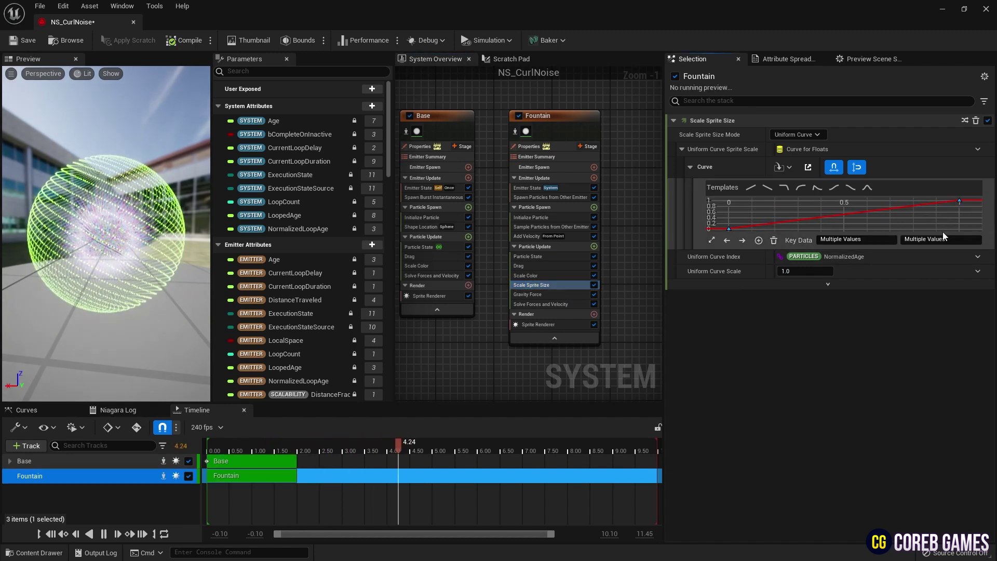
pyautogui.click(960, 202)
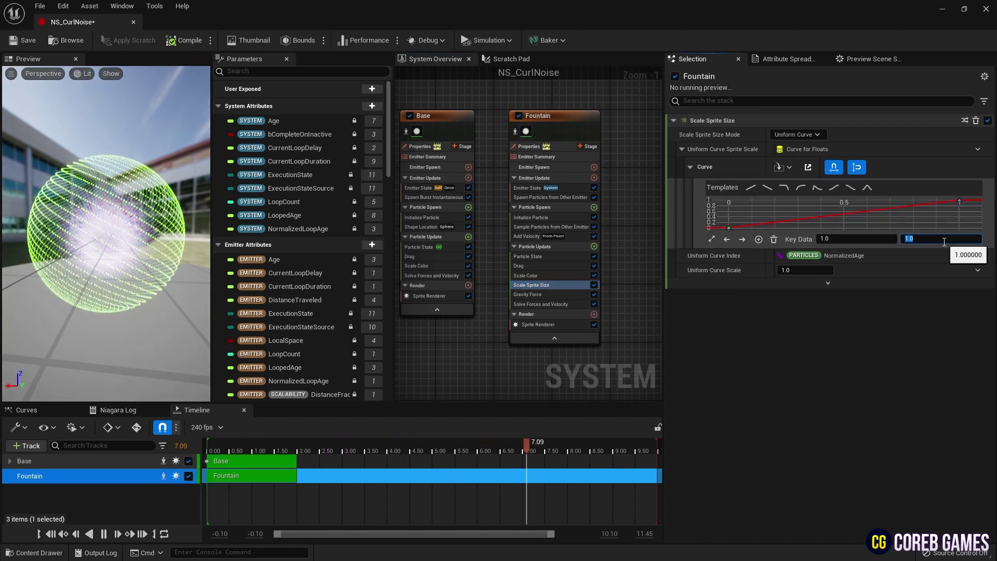
pyautogui.write('0.5')
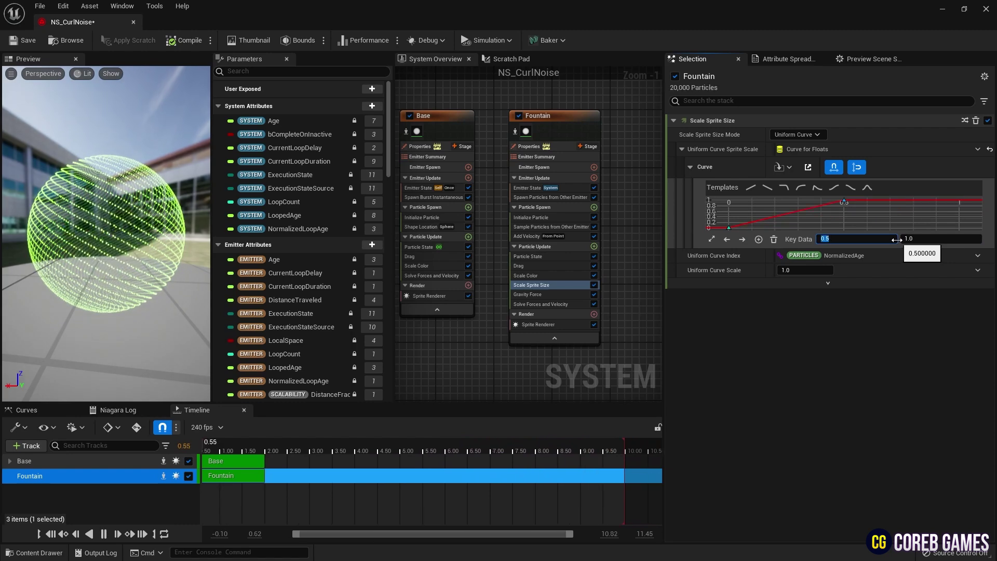
pyautogui.rightClick(957, 226)
pyautogui.click(959, 276)
pyautogui.click(941, 240)
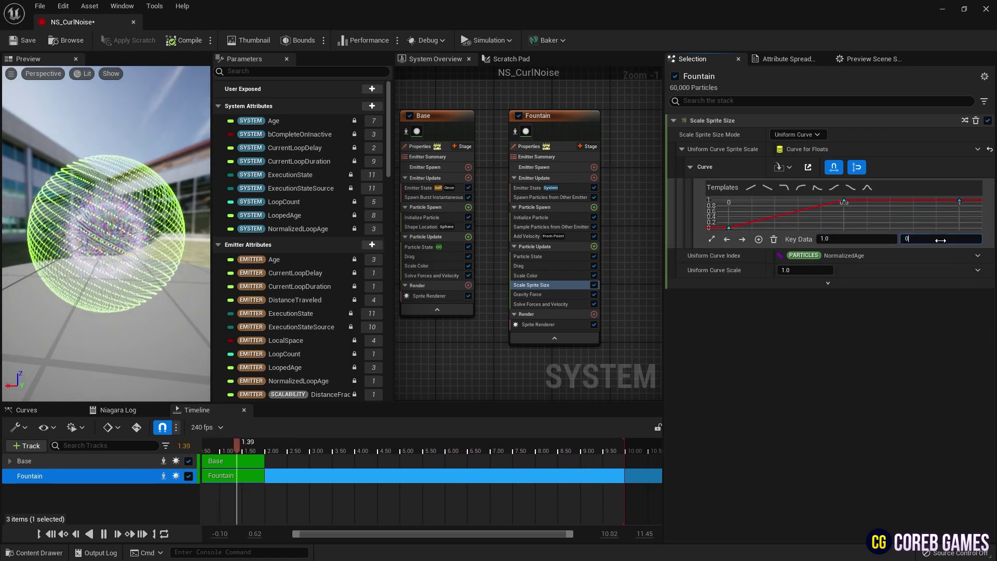
pyautogui.write('0')
pyautogui.press('Return')
# - Smooth the Scale Sprite Size curve at its middle and starting keys
pyautogui.rightClick(844, 201)
pyautogui.click(893, 299)
pyautogui.rightClick(728, 227)
pyautogui.click(802, 324)
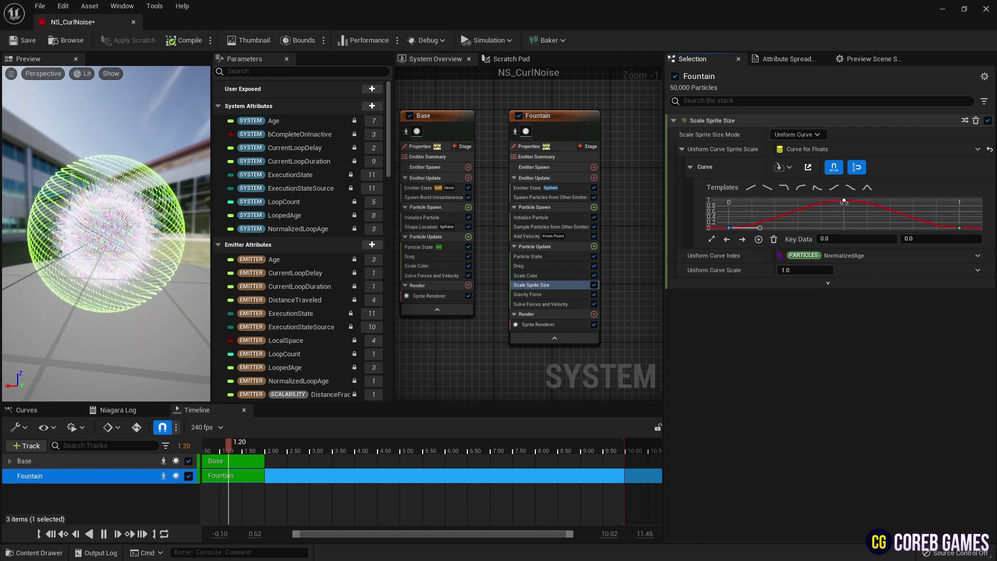
# - Set Scale RGB in the Fountain emitter's Scale Color to Make Vector from Linear Color RGB with color 1, 2, 5
pyautogui.click(541, 275)
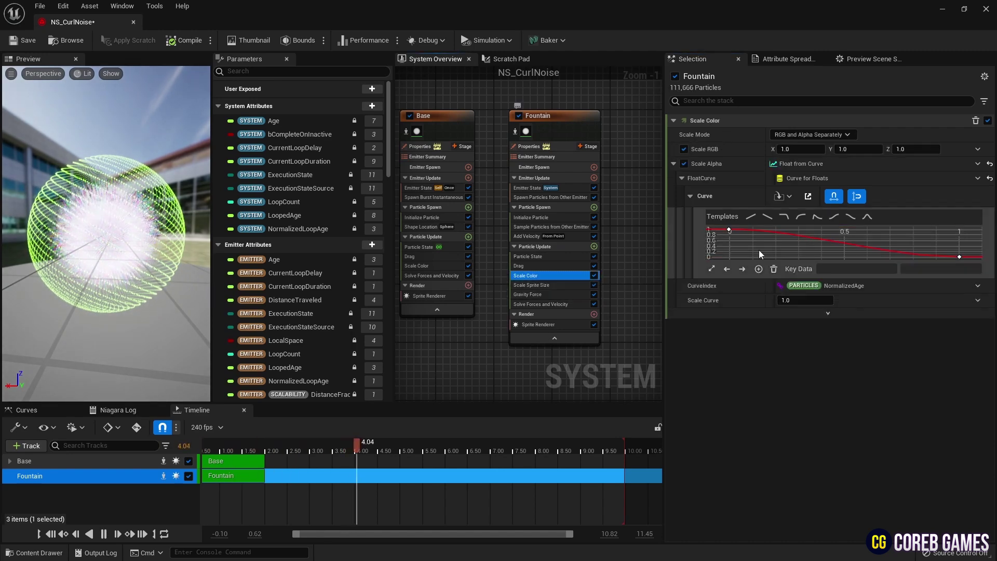
pyautogui.click(977, 149)
pyautogui.write('line')
pyautogui.press('Return')
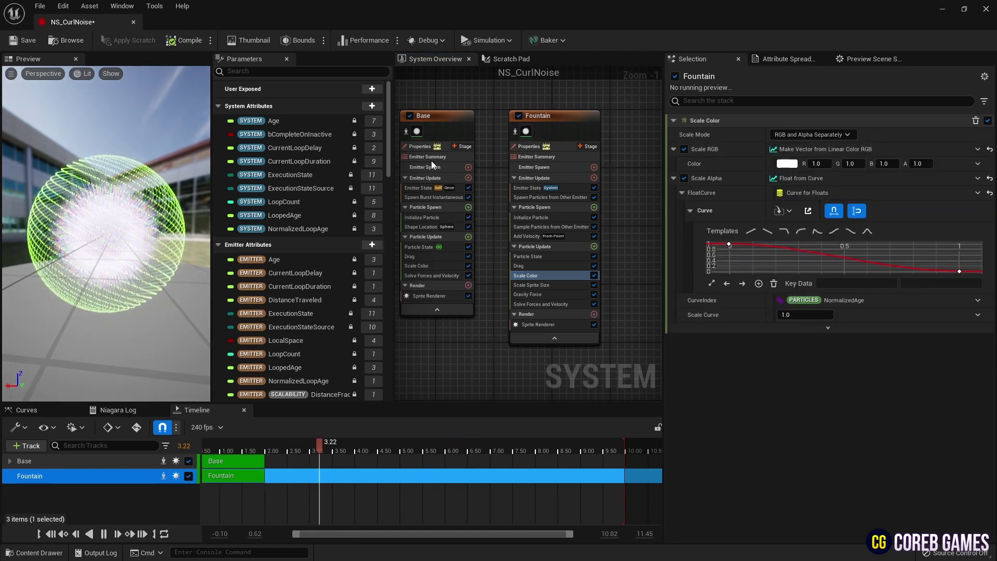
pyautogui.click(822, 165)
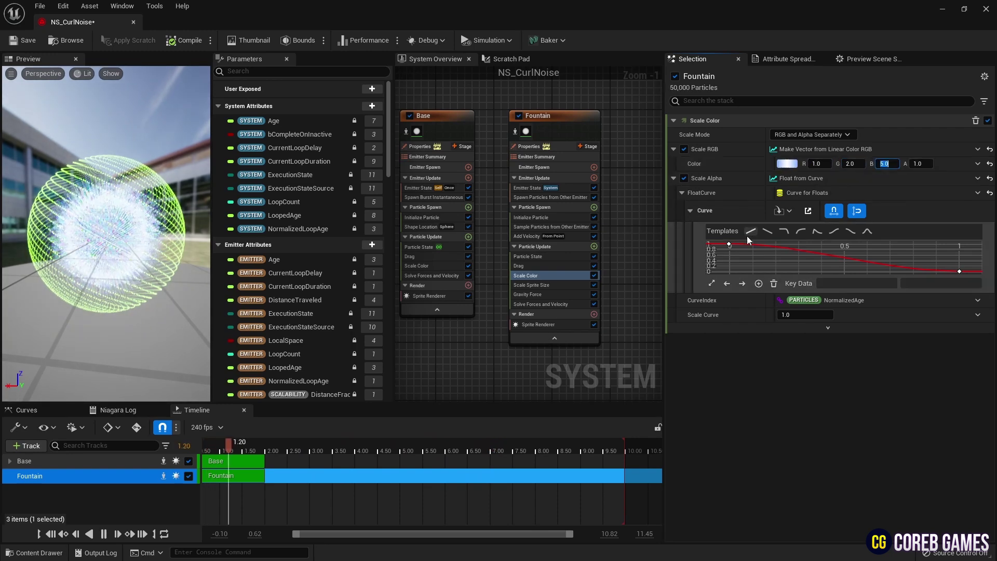
# - Set the starting key of the Scale Alpha curve to value 0
pyautogui.click(729, 244)
pyautogui.click(923, 283)
pyautogui.write('0')
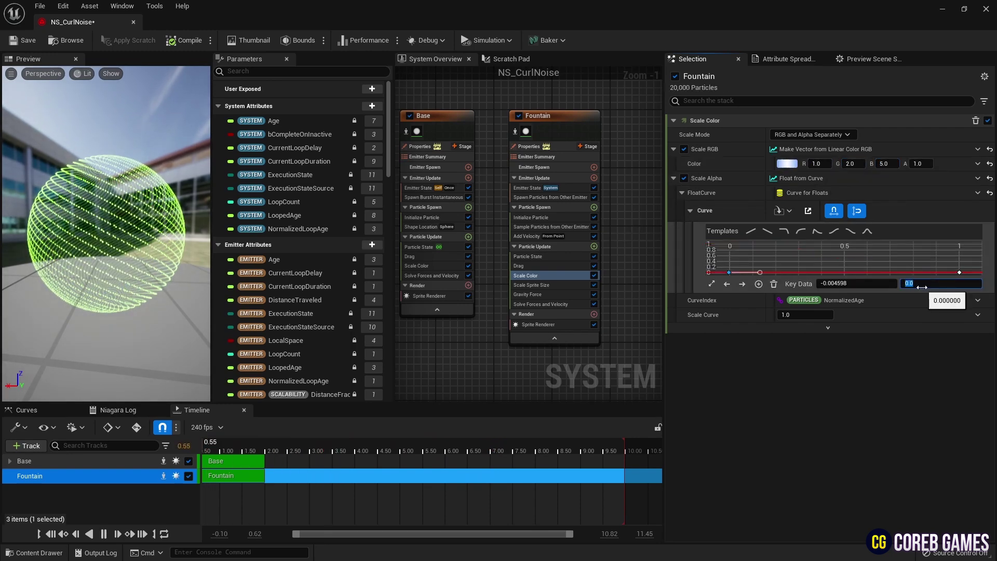
pyautogui.click(876, 284)
# - Add a key to the Scale Alpha curve at time 0.5 with value 1 and smooth the curve there
pyautogui.click(844, 250)
pyautogui.rightClick(843, 250)
pyautogui.click(870, 301)
pyautogui.click(926, 283)
pyautogui.write('1')
pyautogui.press('Return')
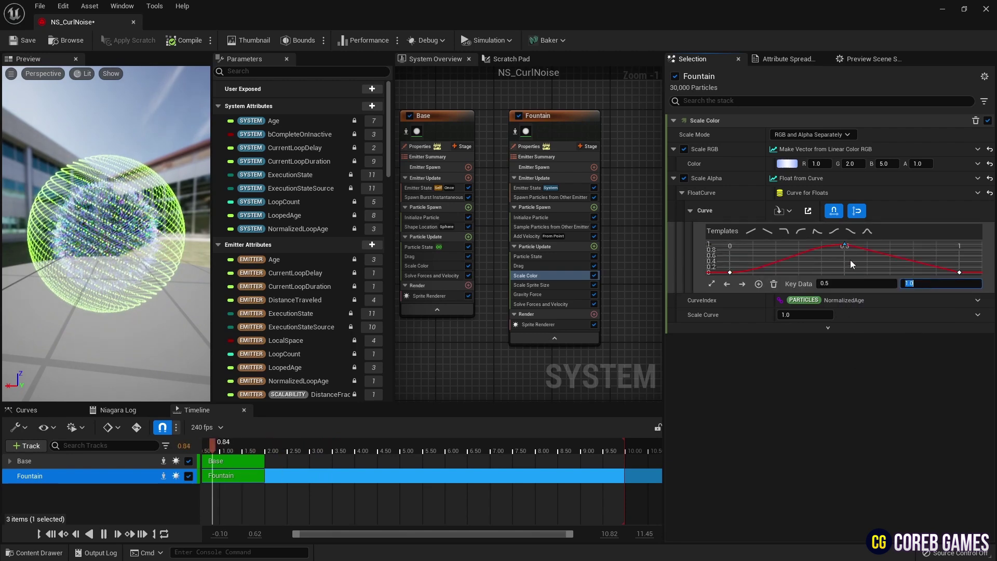
pyautogui.rightClick(845, 245)
pyautogui.click(898, 344)
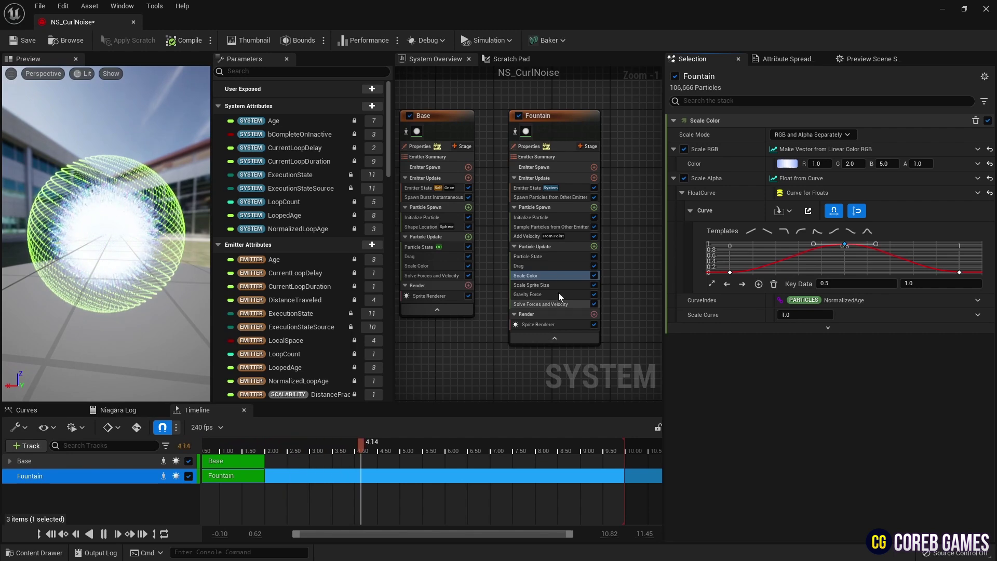
# - Switch the Fountain emitter's Drag value to Float from Curve
pyautogui.click(518, 266)
pyautogui.click(977, 134)
pyautogui.write('cur')
pyautogui.press('Return')
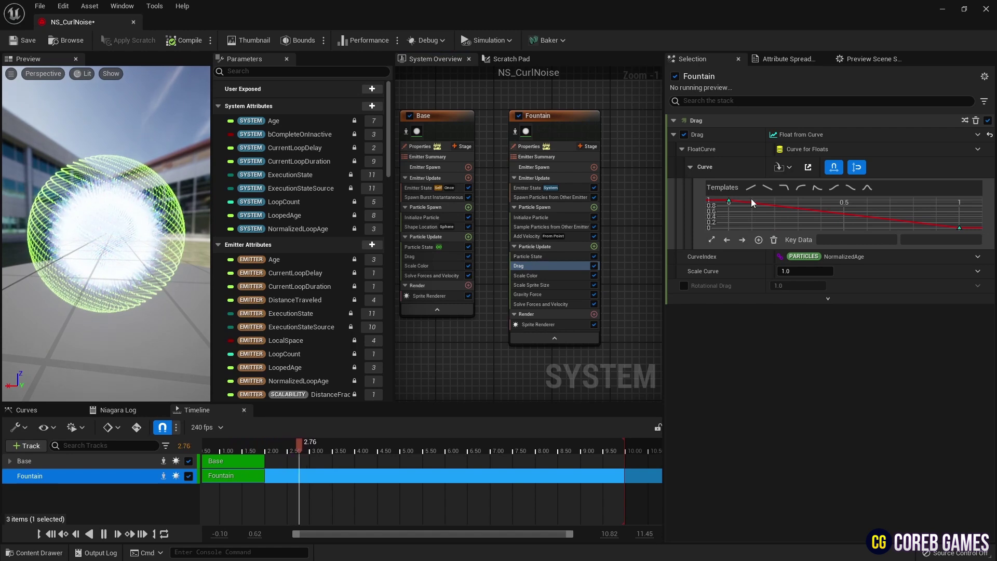
# - Shape the Drag curve as a smooth ramp rising from 0 at its starting key to 1 at time 1, with Scale Curve 15
pyautogui.click(729, 201)
pyautogui.click(917, 239)
pyautogui.write('0')
pyautogui.press('Return')
pyautogui.click(960, 229)
pyautogui.click(755, 192)
pyautogui.moveTo(874, 222); pyautogui.dragTo(823, 224, button='right')
pyautogui.rightClick(794, 221)
pyautogui.click(839, 316)
pyautogui.moveTo(912, 216); pyautogui.dragTo(846, 231, button='right')
pyautogui.scroll(-2, 812, 212)
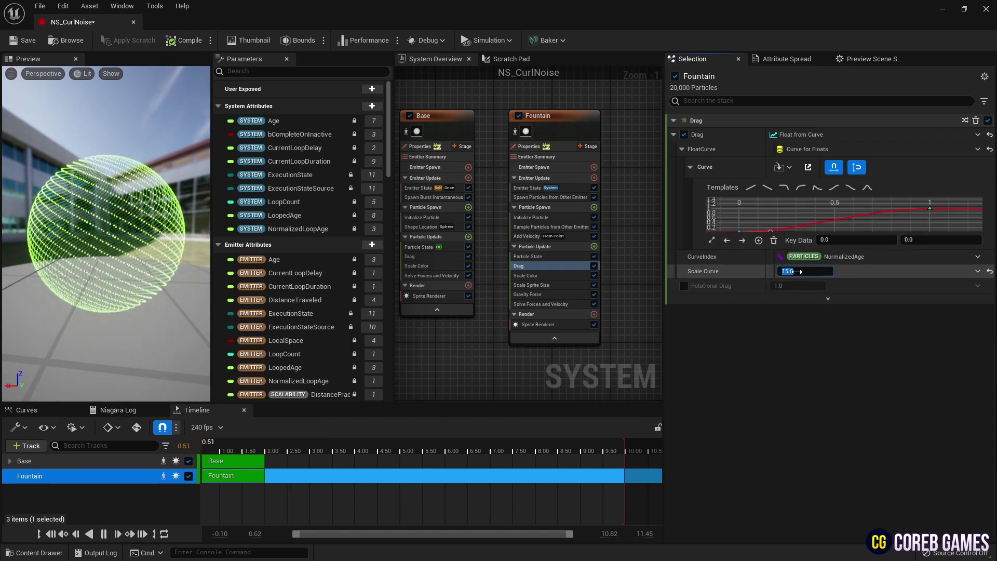
# - Add a Vortex Force module to Fountain's Particle Update with a Vortex Force Amount of -20
pyautogui.press('Return')
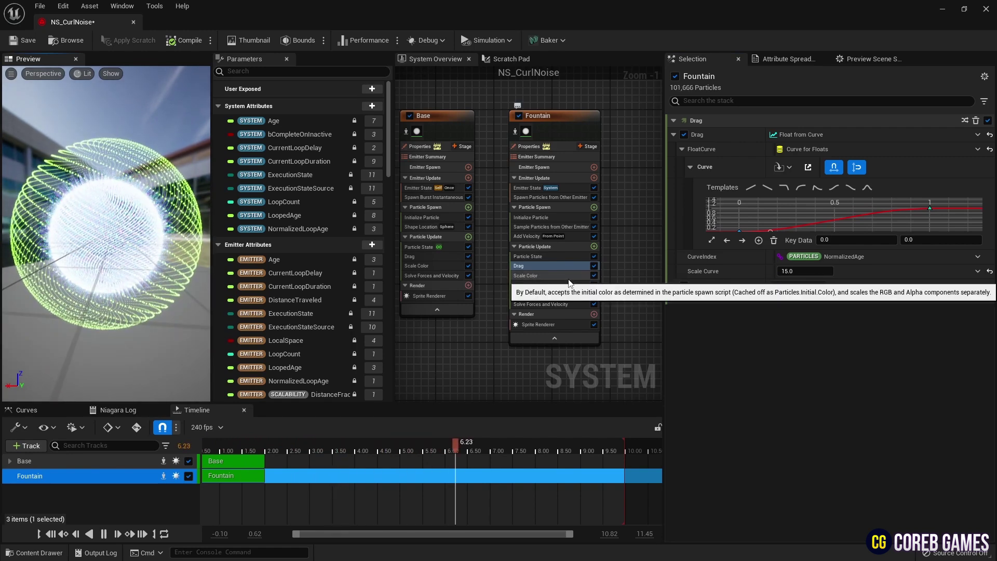
pyautogui.click(594, 246)
pyautogui.write('vor')
pyautogui.press('Return')
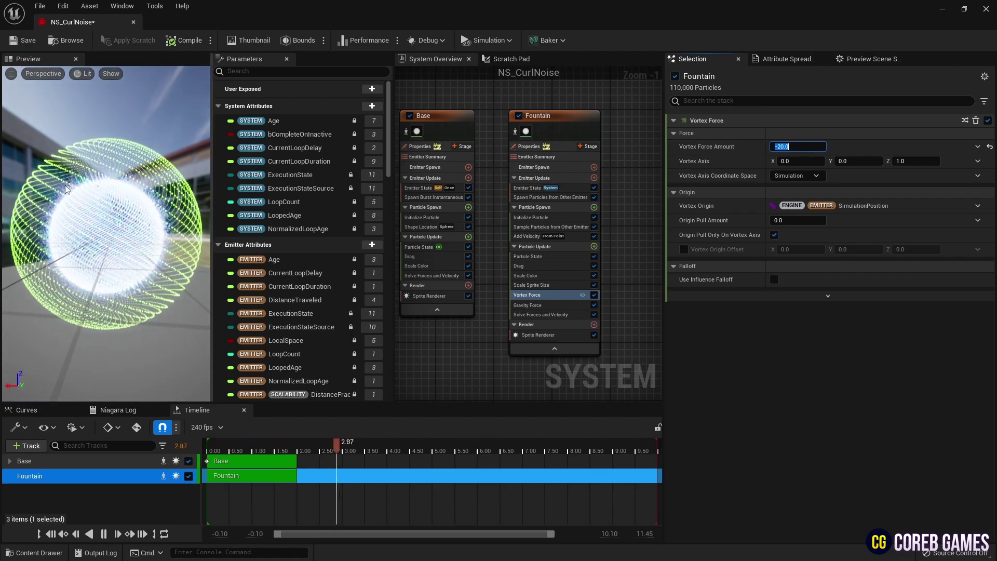
pyautogui.moveTo(56, 189); pyautogui.dragTo(78, 192)
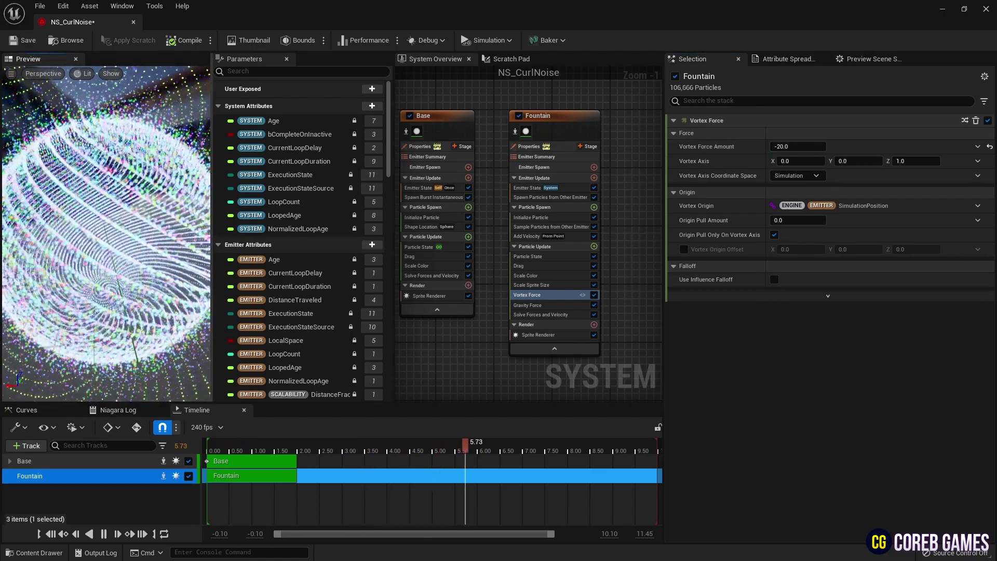
# - Add a Curl Noise Force module to Fountain's Particle Update and switch its Noise Strength to Float from Curve
pyautogui.click(594, 246)
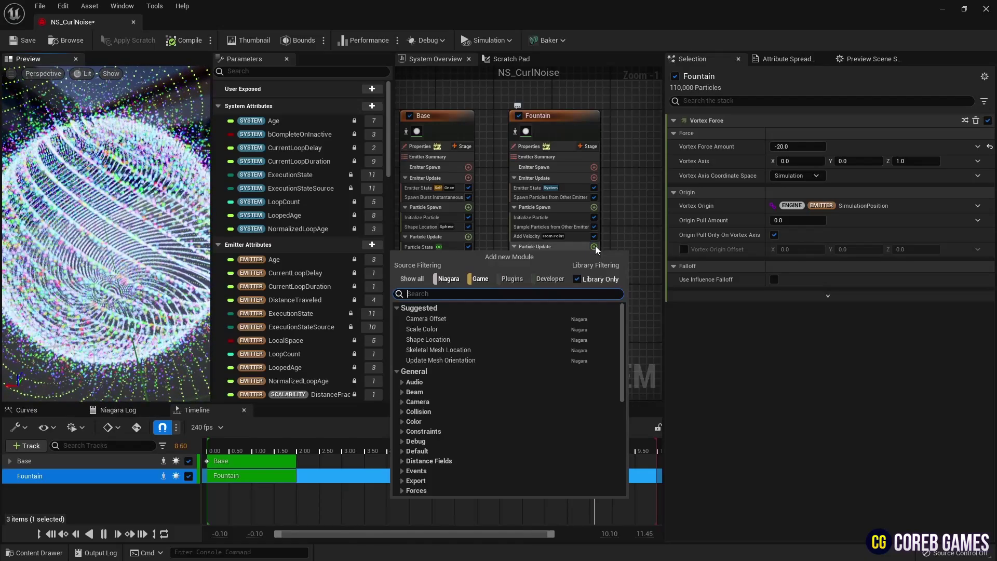
pyautogui.write('curl')
pyautogui.press('Return')
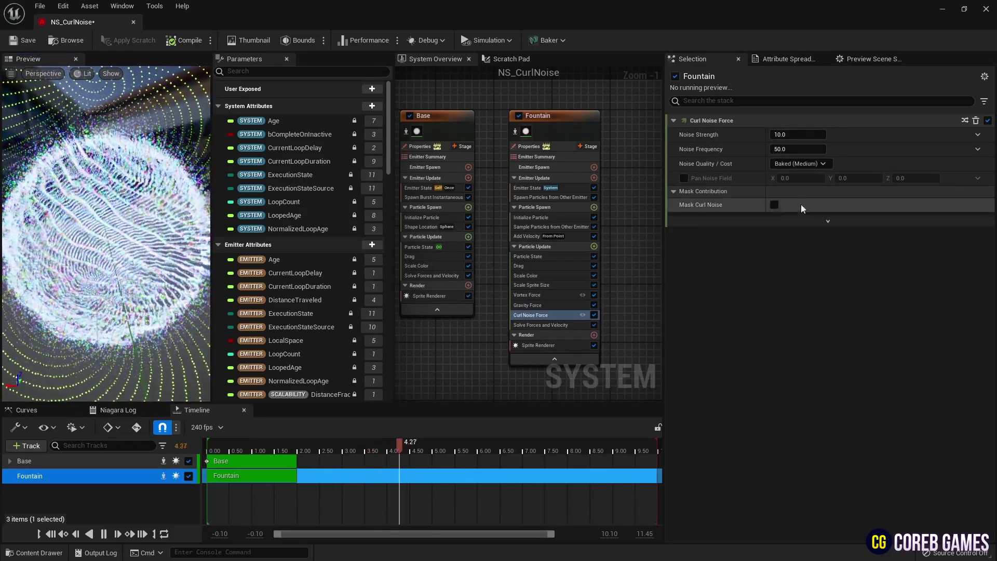
pyautogui.click(979, 135)
pyautogui.write('cur')
pyautogui.press('Return')
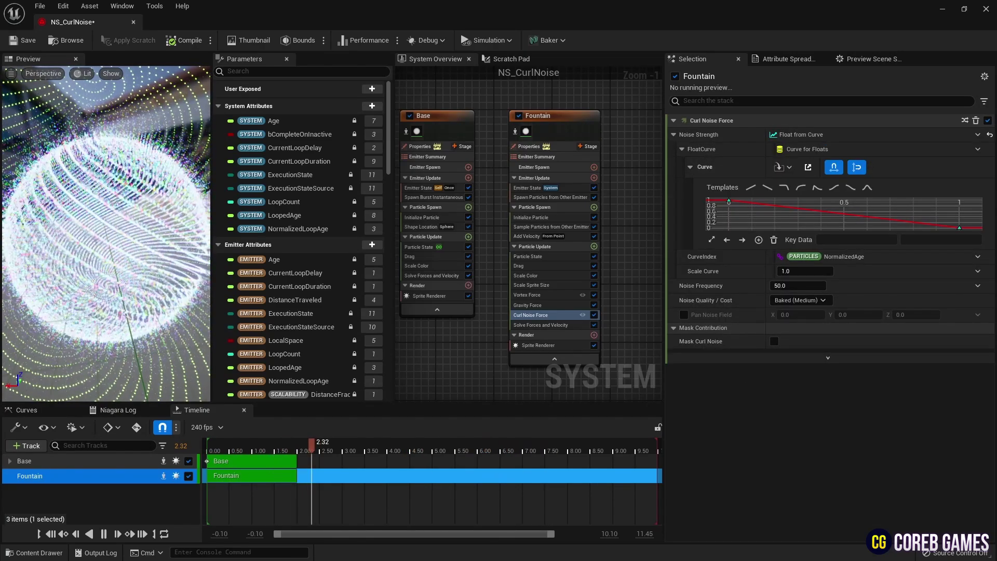
# - Smooth both ends of the Noise Strength curve, ending at 0.3, and set Scale Curve to 100 and Noise Frequency to 10
pyautogui.rightClick(730, 202)
pyautogui.click(793, 297)
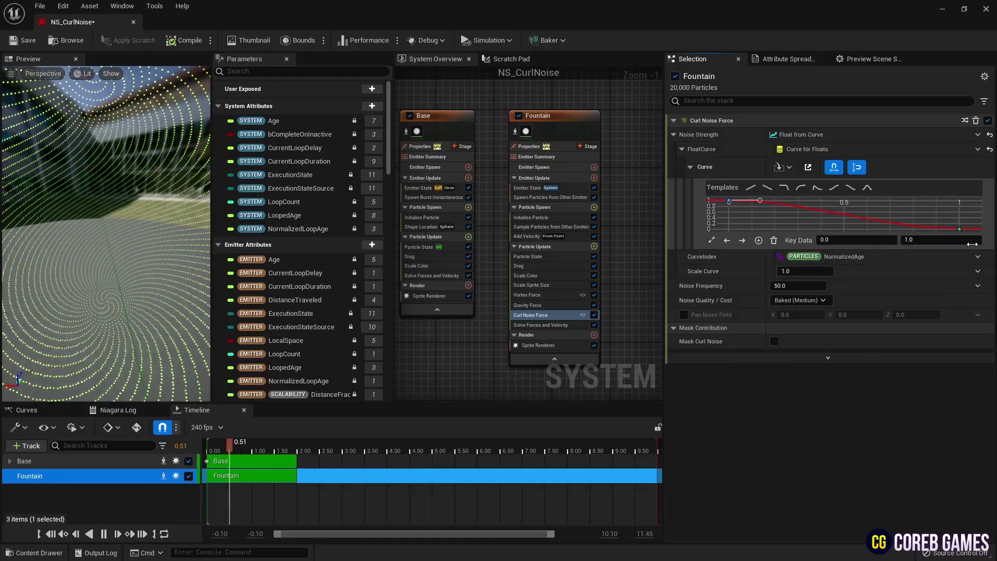
pyautogui.rightClick(961, 230)
pyautogui.click(920, 239)
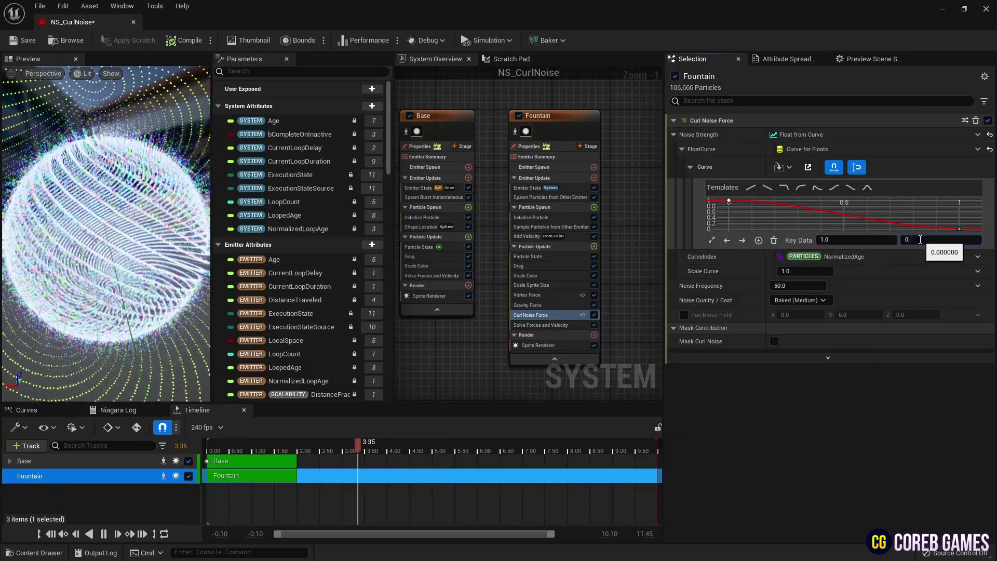
pyautogui.click(806, 271)
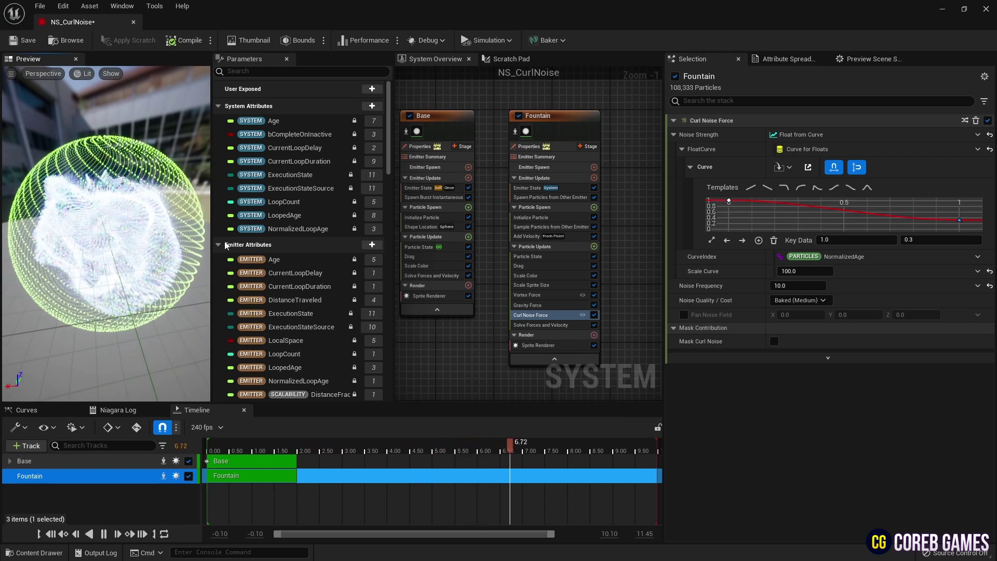
# - Disable the Base emitter's Sprite Renderer to hide the source sphere
pyautogui.click(468, 296)
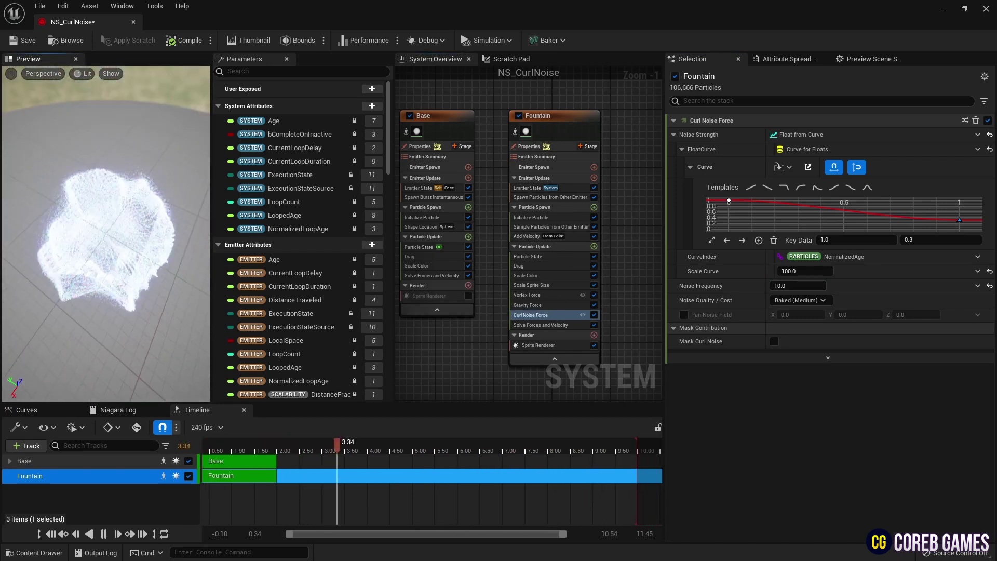
pyautogui.moveTo(62, 241); pyautogui.dragTo(115, 236)
# - Move the Scale Sprite Size module above Drag and Scale Color in Fountain's Particle Update
pyautogui.click(535, 326)
pyautogui.click(551, 296)
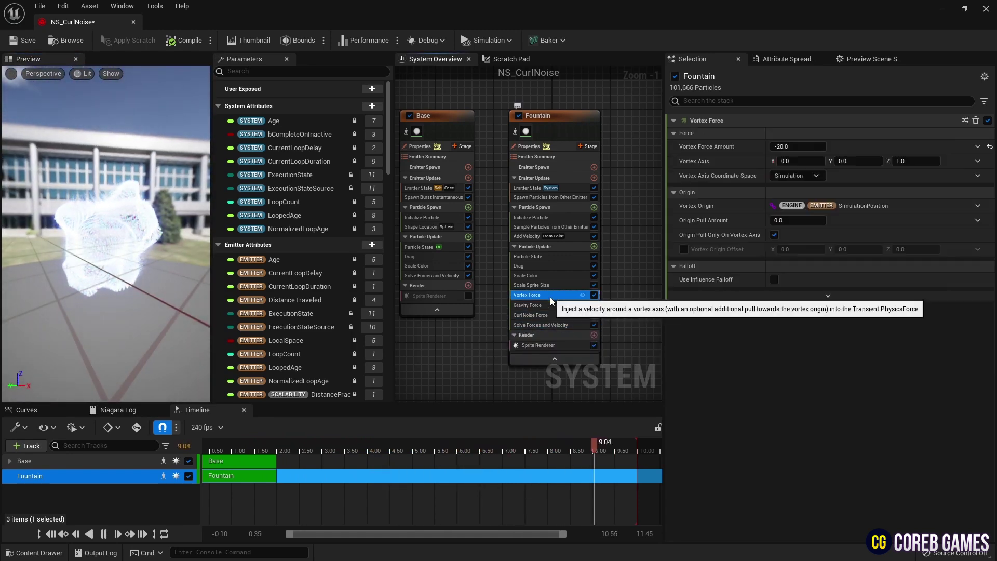
pyautogui.click(552, 286)
pyautogui.click(556, 274)
pyautogui.click(551, 266)
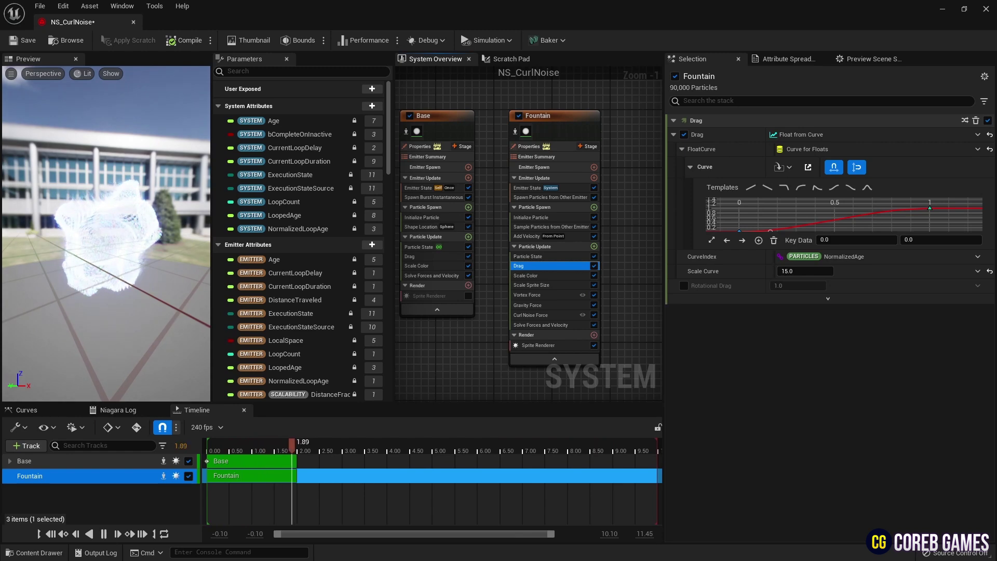
pyautogui.moveTo(560, 285)
pyautogui.mouseDown()
pyautogui.moveTo(559, 261)
pyautogui.moveTo(559, 284)
pyautogui.mouseUp()
pyautogui.click(558, 283)
pyautogui.moveTo(136, 244); pyautogui.dragTo(166, 270)
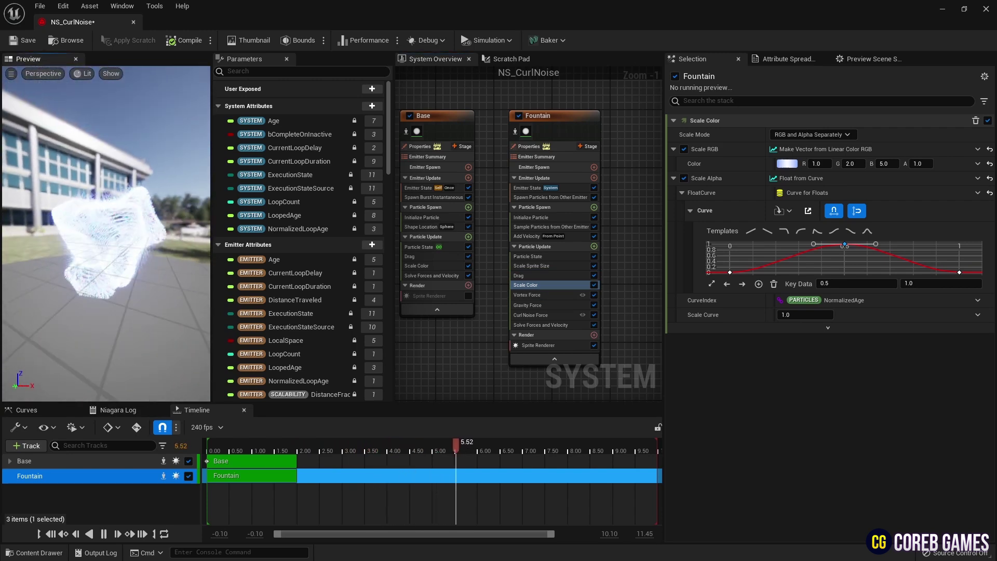
pyautogui.click(538, 345)
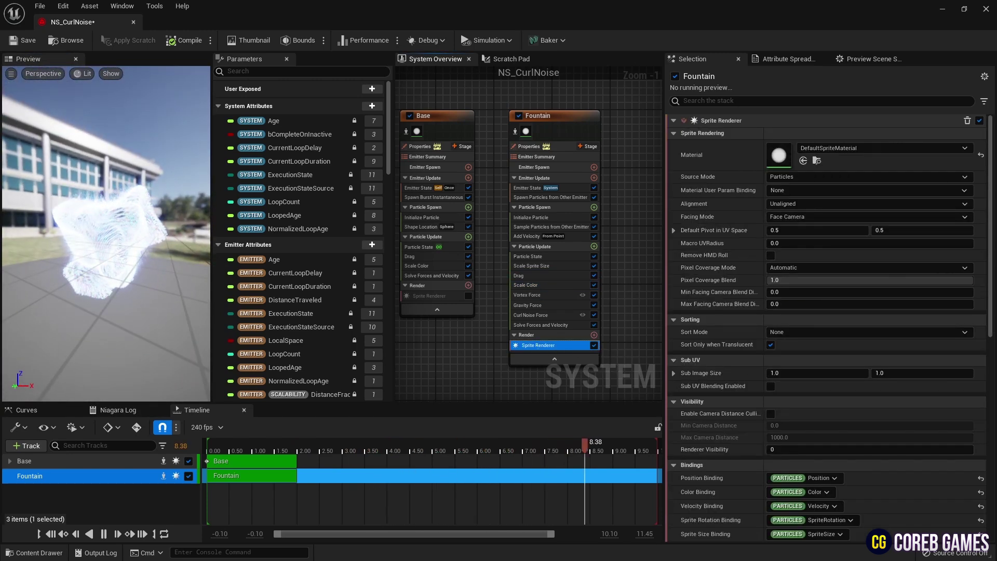
pyautogui.click(142, 281)
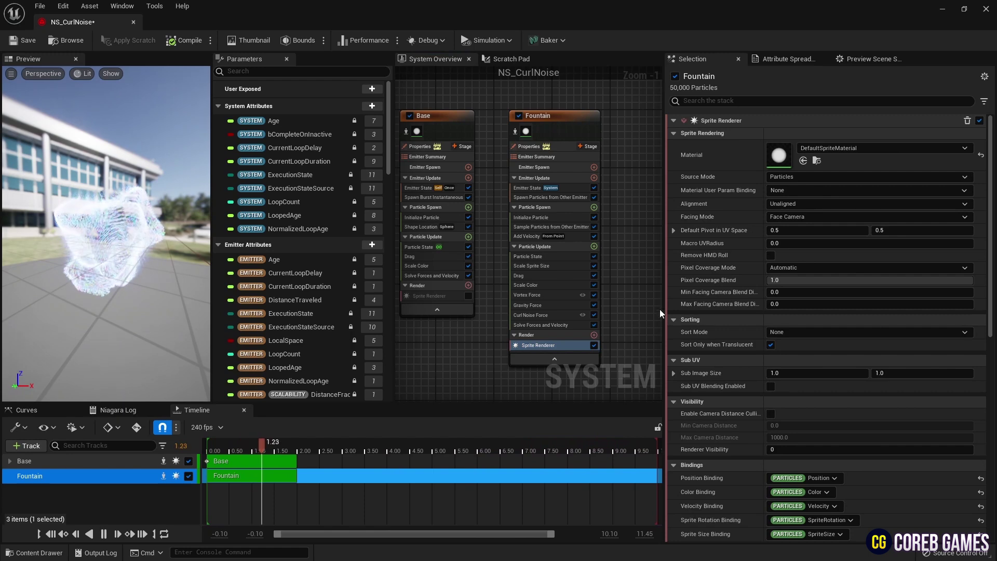
pyautogui.click(561, 198)
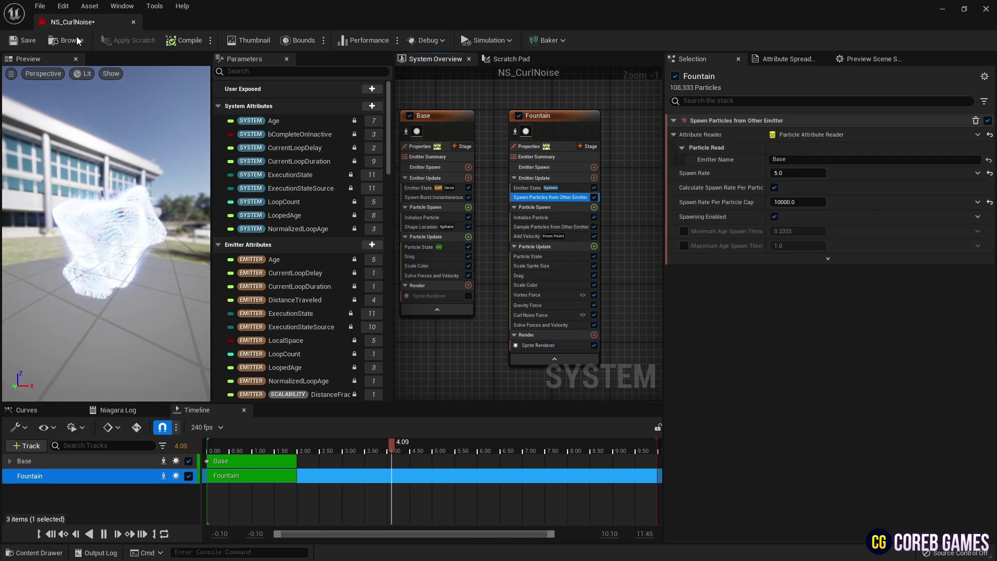
# - Save the NS_CurlNoise system and close its editor
pyautogui.click(33, 44)
pyautogui.click(133, 23)
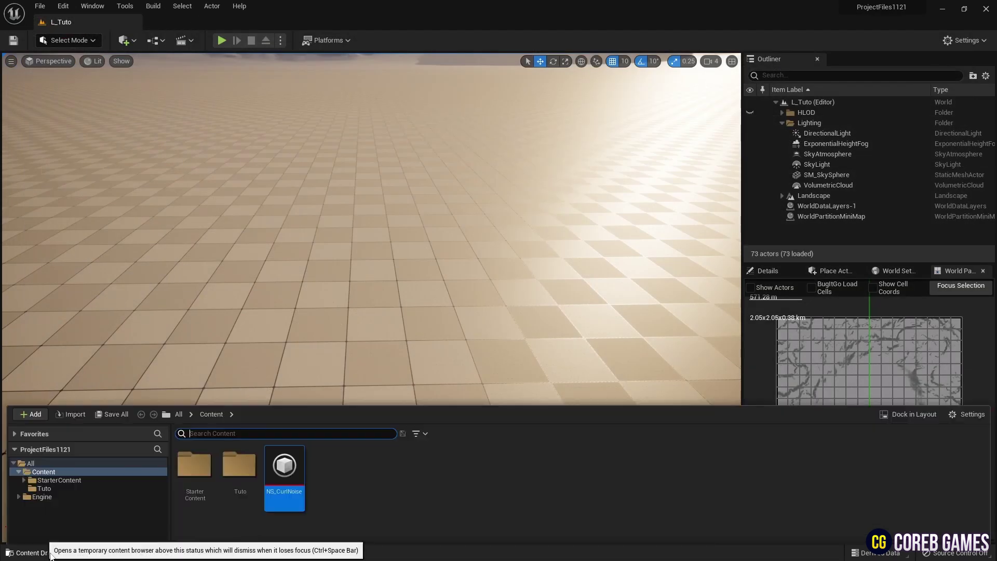